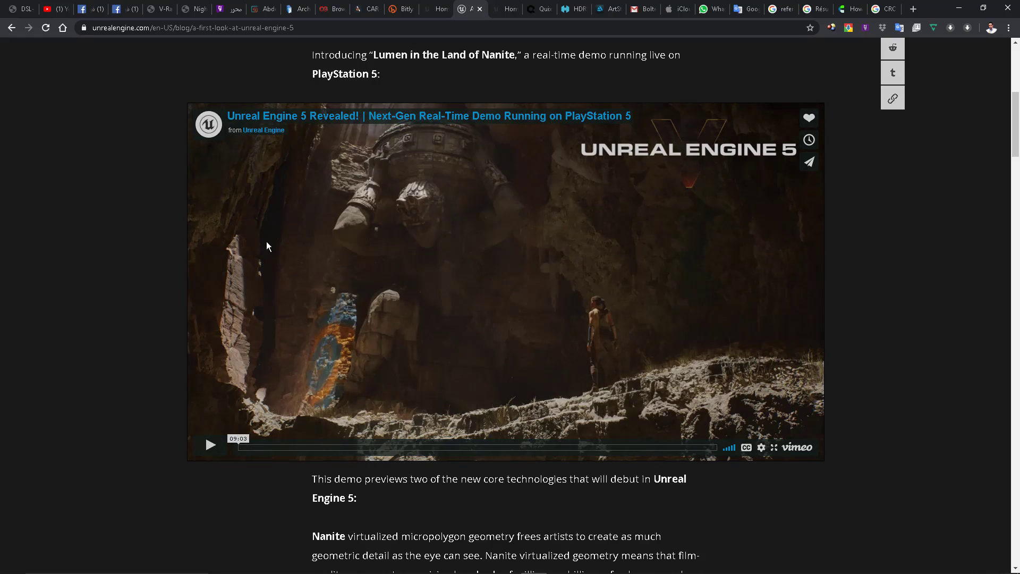
Step: Read through the 'A first look at Unreal Engine 5' article, then minimize Chrome
{"action": "scroll", "coordinate": [387, 283], "scroll_direction": "up", "scroll_amount": 7}
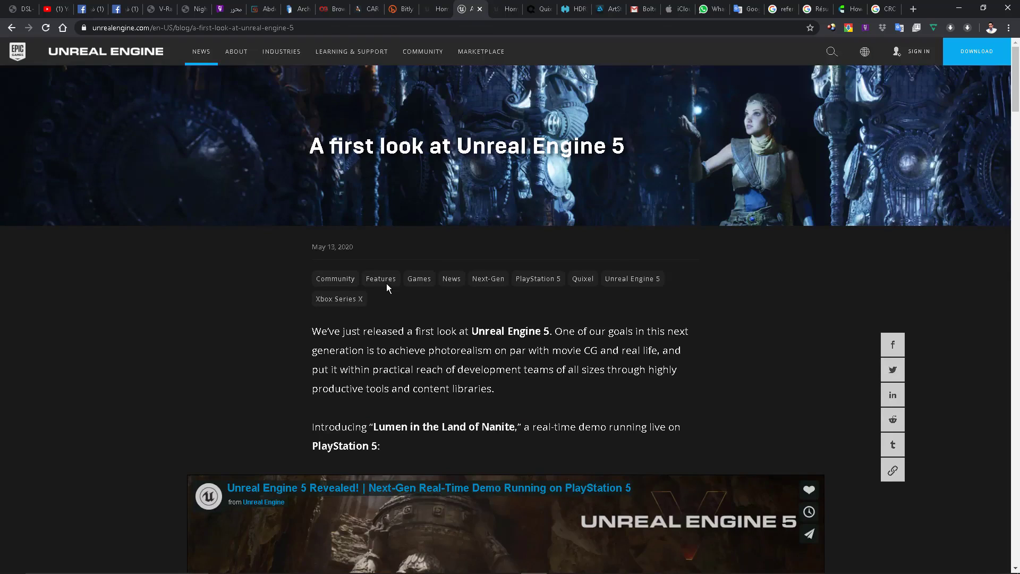
{"action": "scroll", "coordinate": [223, 280], "scroll_direction": "down", "scroll_amount": 6}
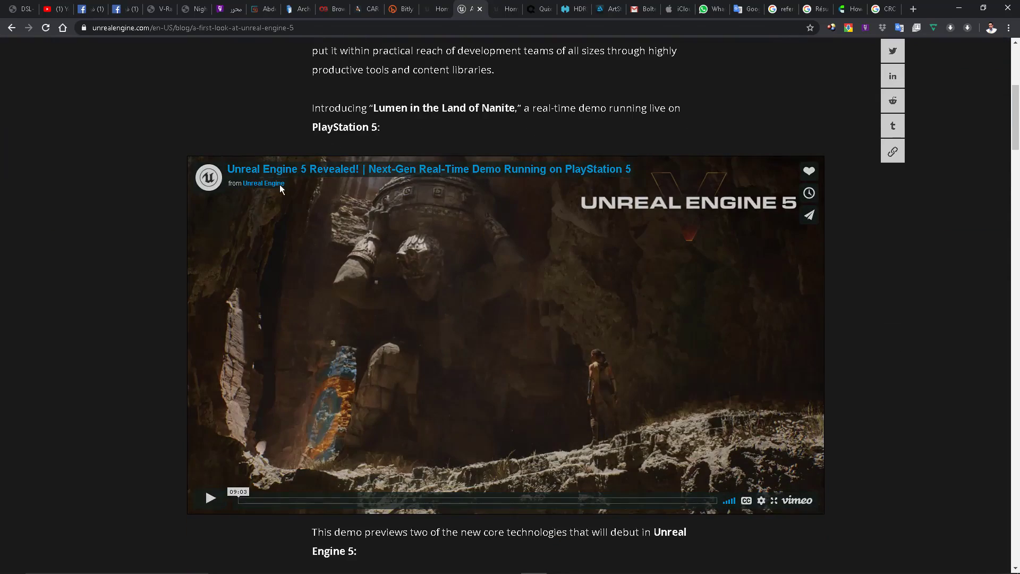
{"action": "scroll", "coordinate": [251, 234], "scroll_direction": "down", "scroll_amount": 2}
{"action": "scroll", "coordinate": [279, 241], "scroll_direction": "down", "scroll_amount": 4}
{"action": "scroll", "coordinate": [285, 246], "scroll_direction": "down", "scroll_amount": 3}
{"action": "scroll", "coordinate": [289, 252], "scroll_direction": "down", "scroll_amount": 5}
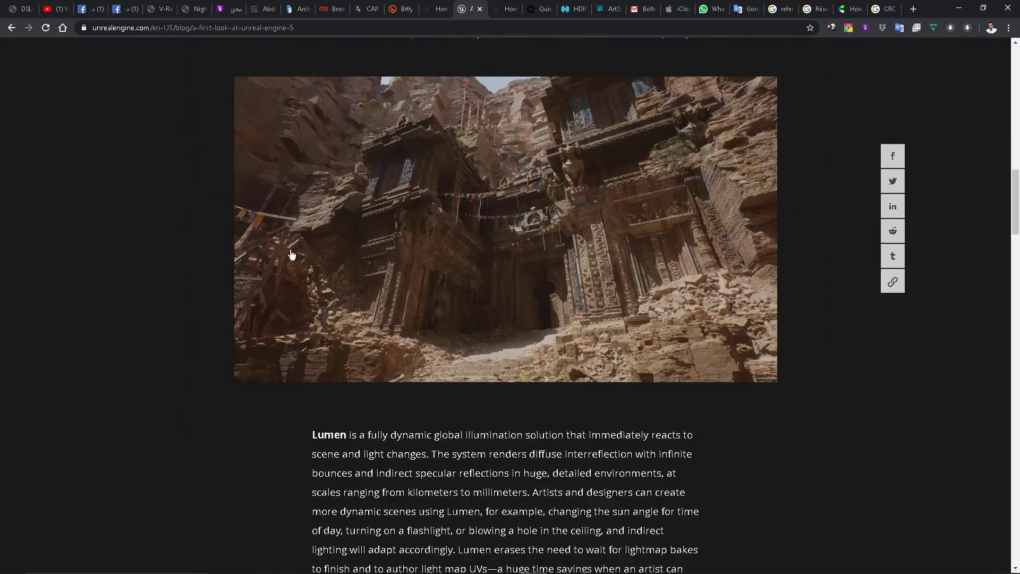
{"action": "scroll", "coordinate": [355, 257], "scroll_direction": "up", "scroll_amount": 4}
{"action": "scroll", "coordinate": [360, 256], "scroll_direction": "up", "scroll_amount": 10}
{"action": "scroll", "coordinate": [360, 256], "scroll_direction": "up", "scroll_amount": 2}
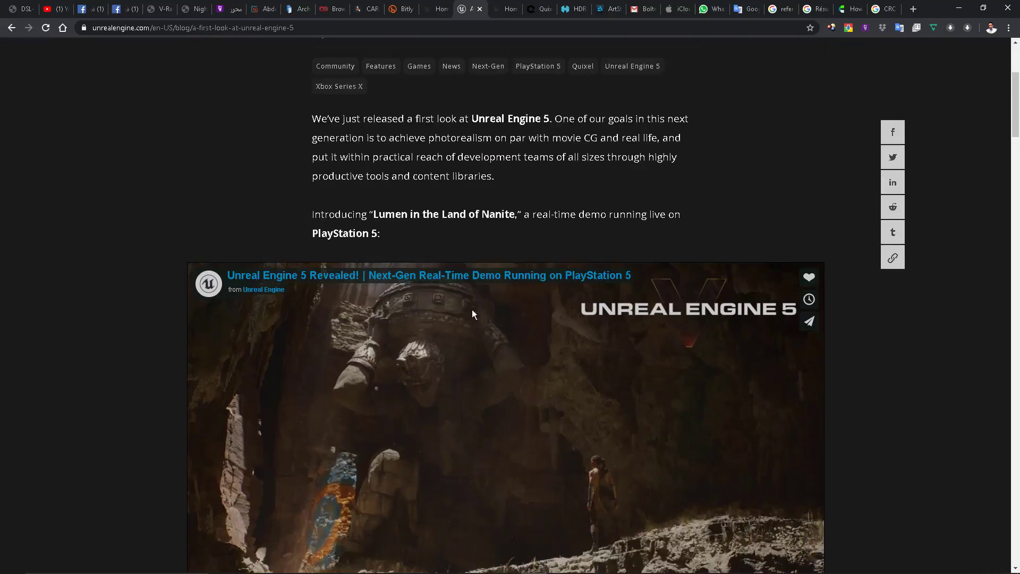
{"action": "scroll", "coordinate": [473, 312], "scroll_direction": "down", "scroll_amount": 2}
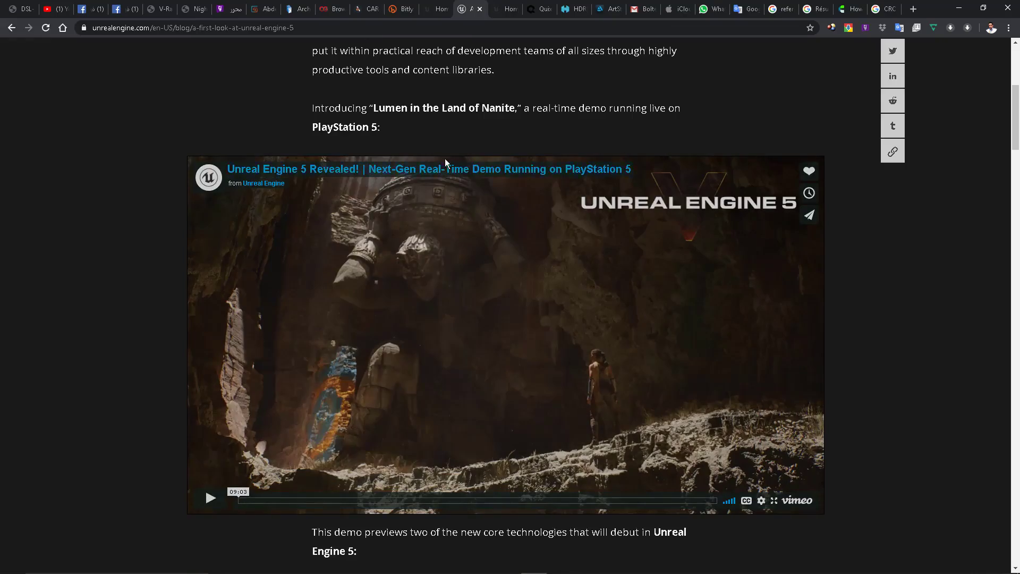
{"action": "left_click", "coordinate": [959, 7]}
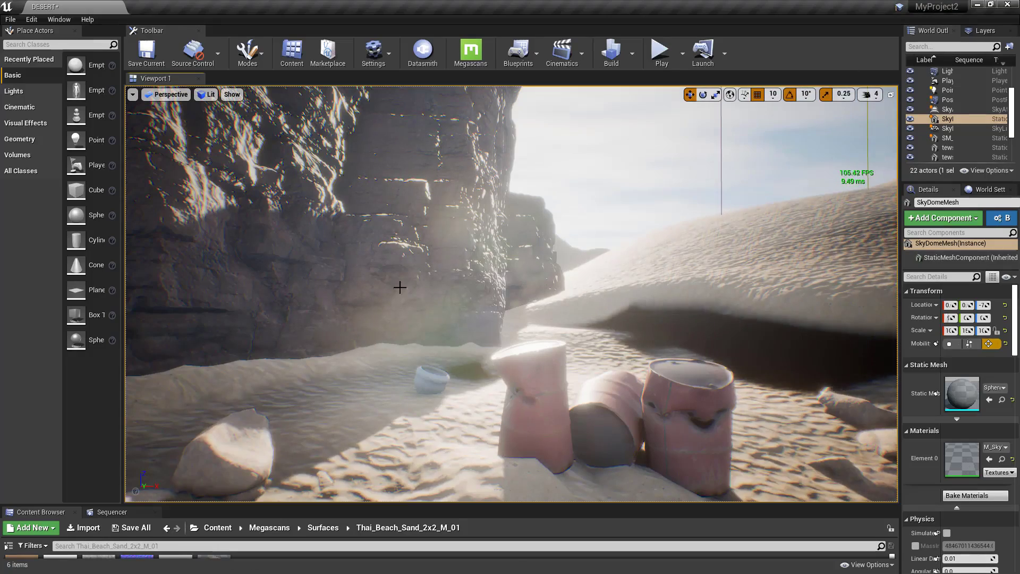
Step: Fly the viewport camera past the barrels and over the dunes to frame the cliff rock
{"action": "left_click_drag", "start_coordinate": [480, 246], "coordinate": [425, 223]}
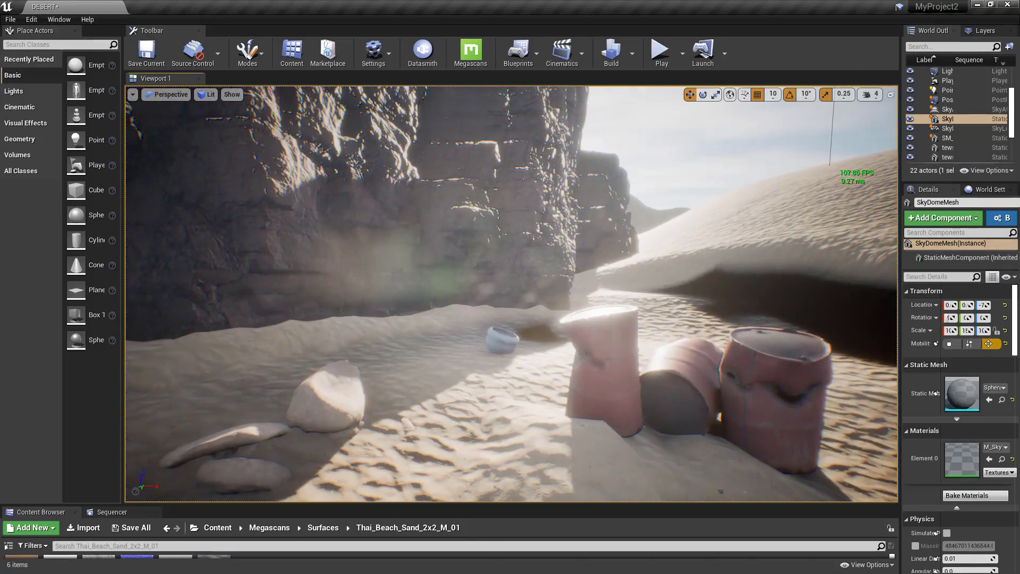
{"action": "mouse_move", "coordinate": [479, 245]}
{"action": "left_mouse_down"}
{"action": "mouse_move", "coordinate": [496, 244]}
{"action": "mouse_move", "coordinate": [489, 223]}
{"action": "mouse_move", "coordinate": [478, 239]}
{"action": "mouse_move", "coordinate": [494, 239]}
{"action": "mouse_move", "coordinate": [489, 255]}
{"action": "mouse_move", "coordinate": [411, 416]}
{"action": "mouse_move", "coordinate": [420, 393]}
{"action": "left_mouse_up"}
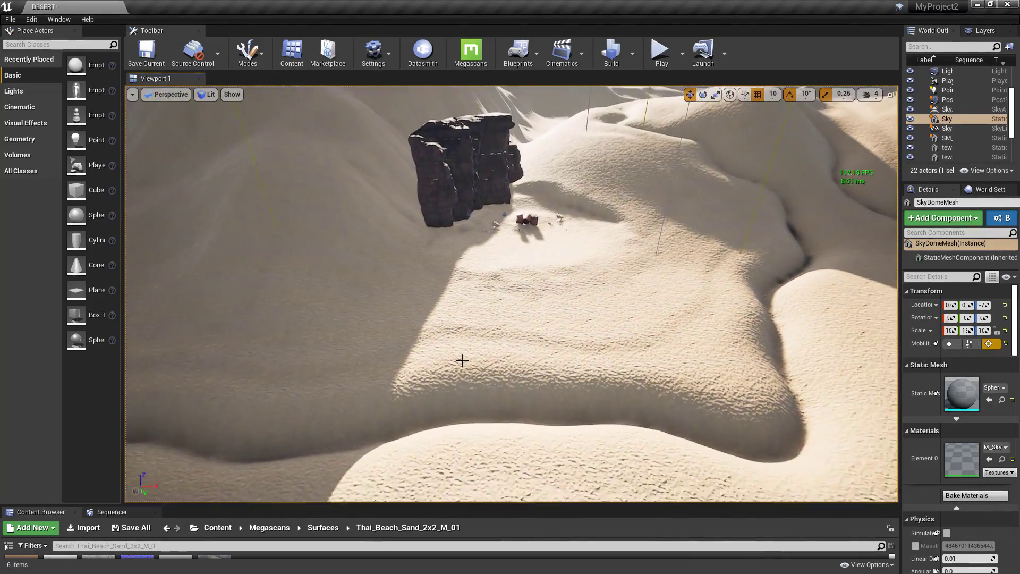
{"action": "right_click_drag", "start_coordinate": [462, 358], "coordinate": [462, 318]}
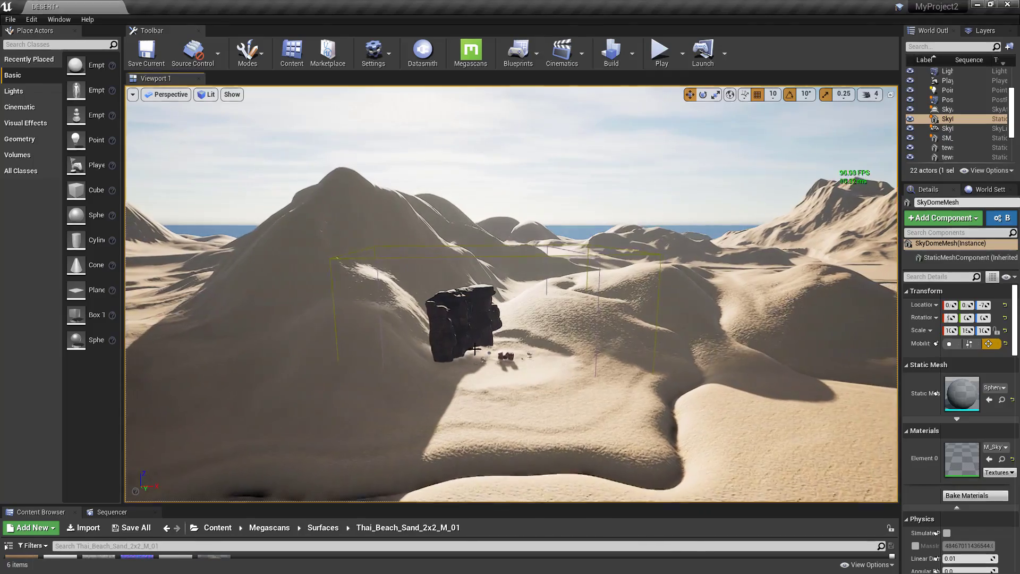
{"action": "right_click_drag", "start_coordinate": [462, 319], "coordinate": [537, 329]}
{"action": "mouse_move", "coordinate": [475, 348]}
{"action": "right_mouse_down"}
{"action": "mouse_move", "coordinate": [426, 343]}
{"action": "mouse_move", "coordinate": [464, 350]}
{"action": "right_mouse_up"}
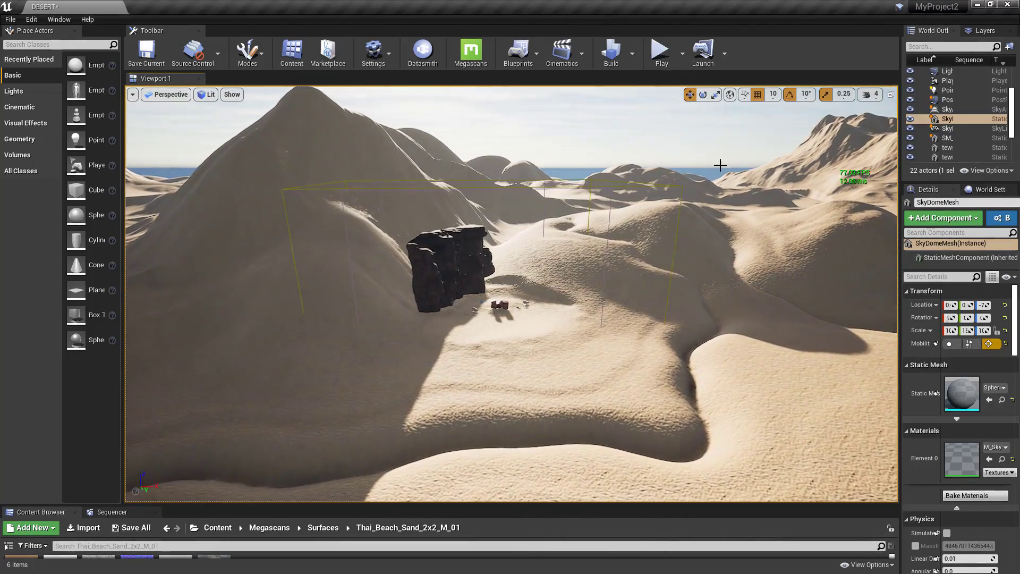
Step: Raise the viewport camera speed to 4 while flying toward the cliff rock
{"action": "left_click", "coordinate": [872, 97]}
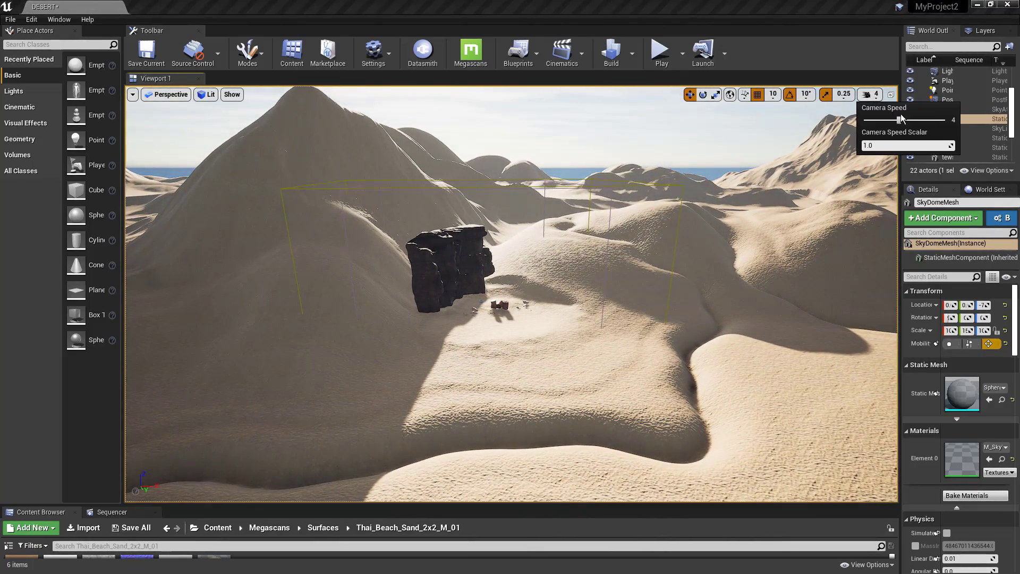
{"action": "left_click", "coordinate": [920, 119]}
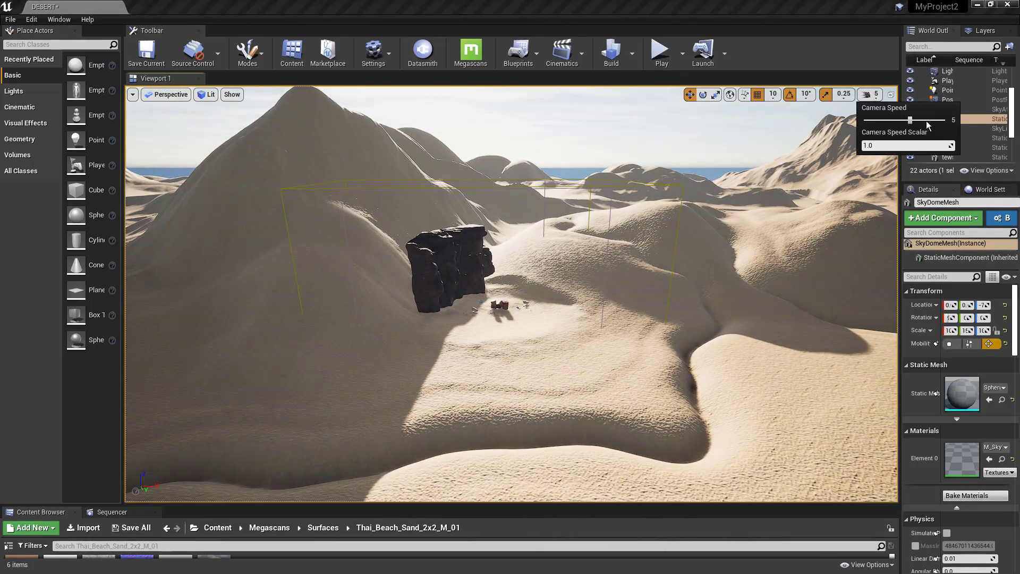
{"action": "left_click", "coordinate": [464, 305]}
{"action": "right_click_drag", "start_coordinate": [464, 304], "coordinate": [788, 161]}
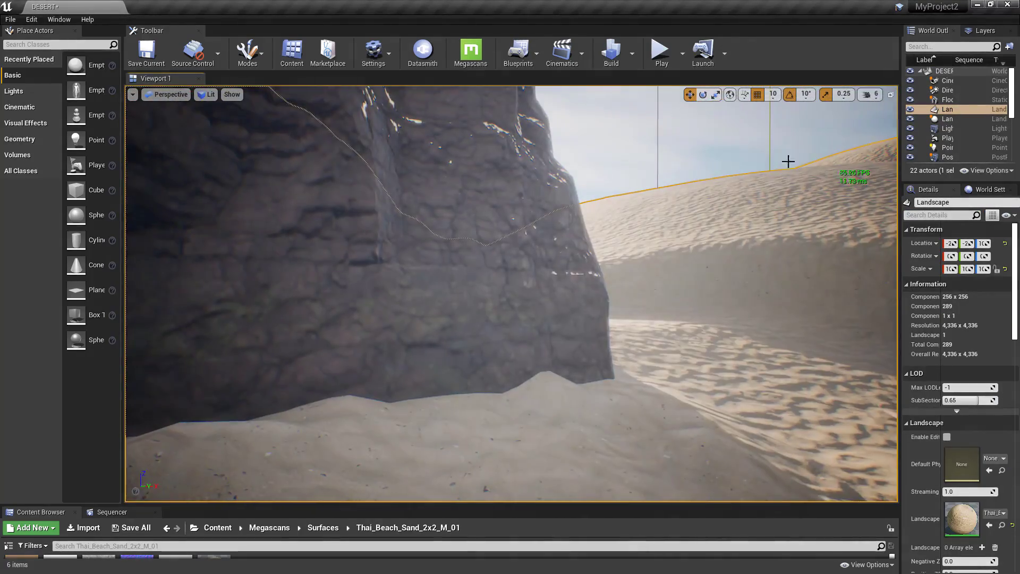
{"action": "left_click", "coordinate": [869, 94]}
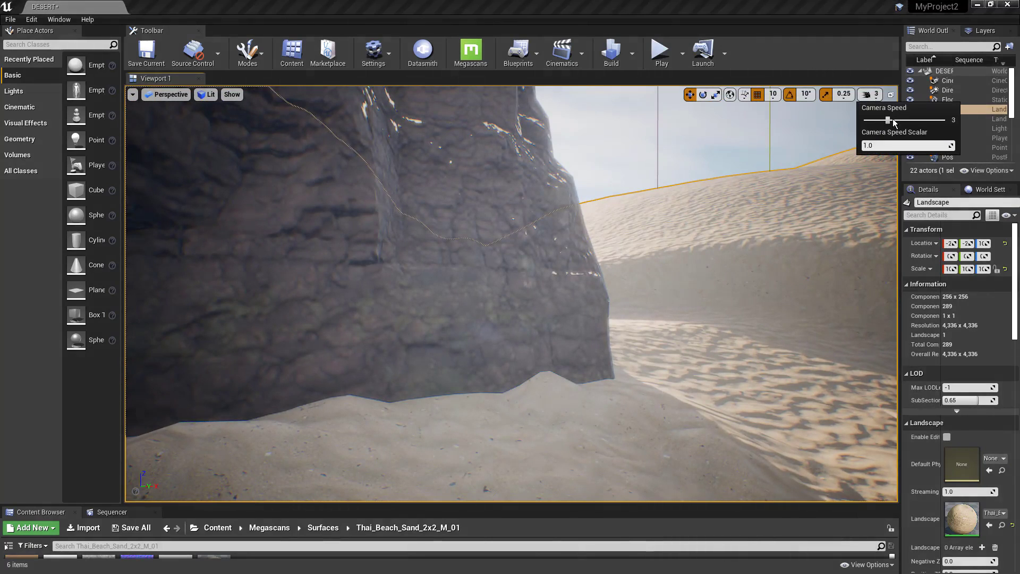
{"action": "left_click_drag", "start_coordinate": [894, 122], "coordinate": [902, 124]}
Step: Fly back to view the pot and barrels, then bring up the Windows Start menu
{"action": "mouse_move", "coordinate": [646, 300]}
{"action": "right_mouse_down"}
{"action": "mouse_move", "coordinate": [629, 334]}
{"action": "mouse_move", "coordinate": [664, 335]}
{"action": "right_mouse_up"}
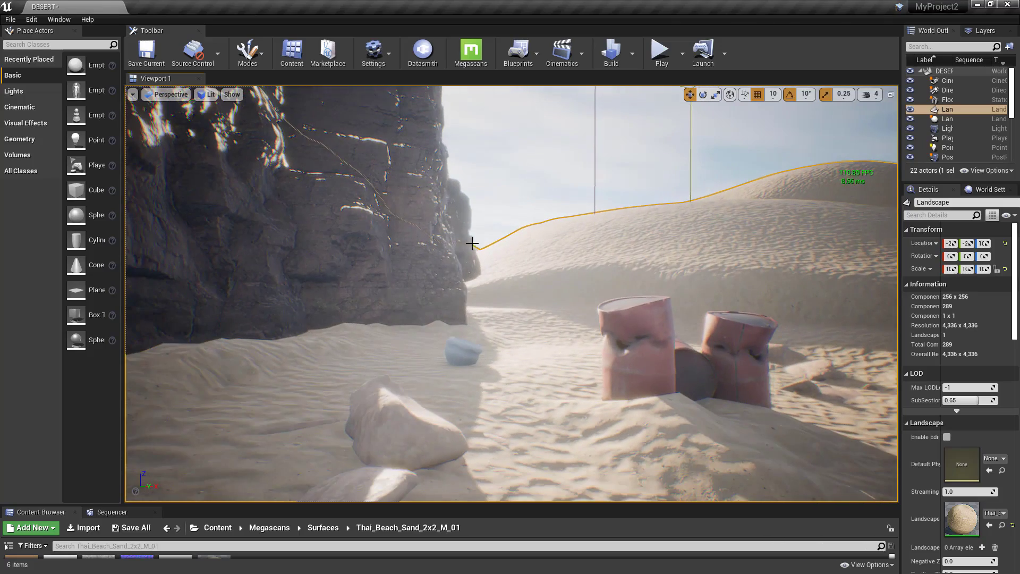
{"action": "left_click", "coordinate": [519, 248]}
{"action": "mouse_move", "coordinate": [519, 248]}
{"action": "left_mouse_down"}
{"action": "mouse_move", "coordinate": [591, 355]}
{"action": "mouse_move", "coordinate": [648, 326]}
{"action": "mouse_move", "coordinate": [379, 309]}
{"action": "left_mouse_up"}
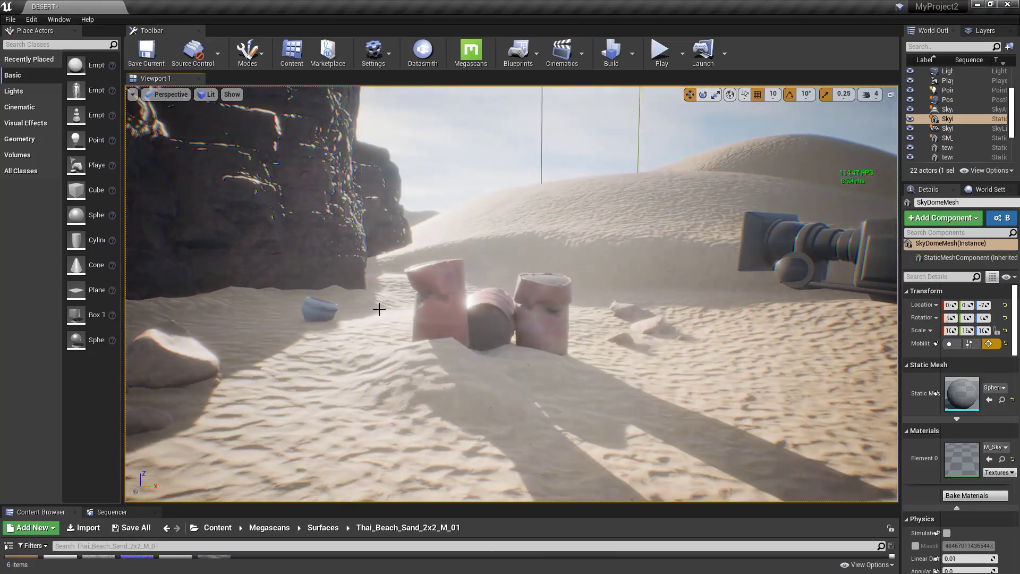
{"action": "key", "text": "super"}
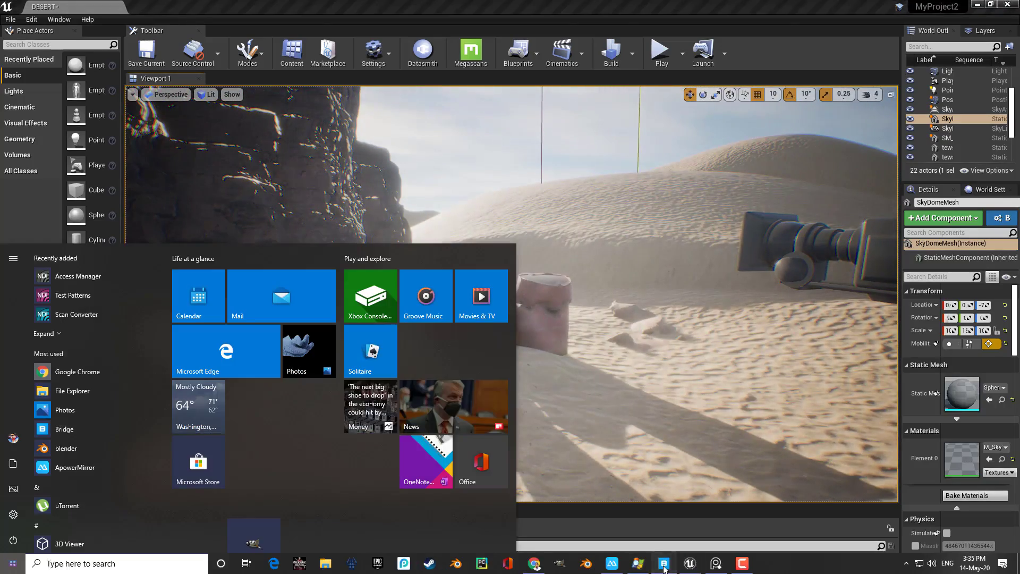
Step: Switch to Quixel Bridge, close the Downloads list, and browse the Limestone Quarry collection
{"action": "left_click", "coordinate": [664, 564]}
{"action": "scroll", "coordinate": [648, 353], "scroll_direction": "down", "scroll_amount": 1}
{"action": "scroll", "coordinate": [526, 321], "scroll_direction": "up", "scroll_amount": 5}
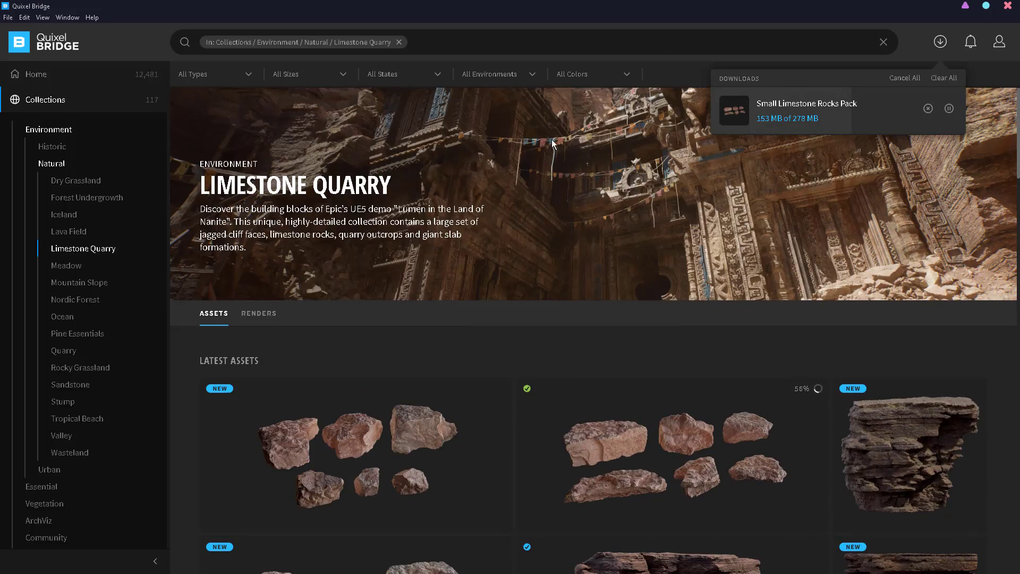
{"action": "left_click", "coordinate": [940, 42]}
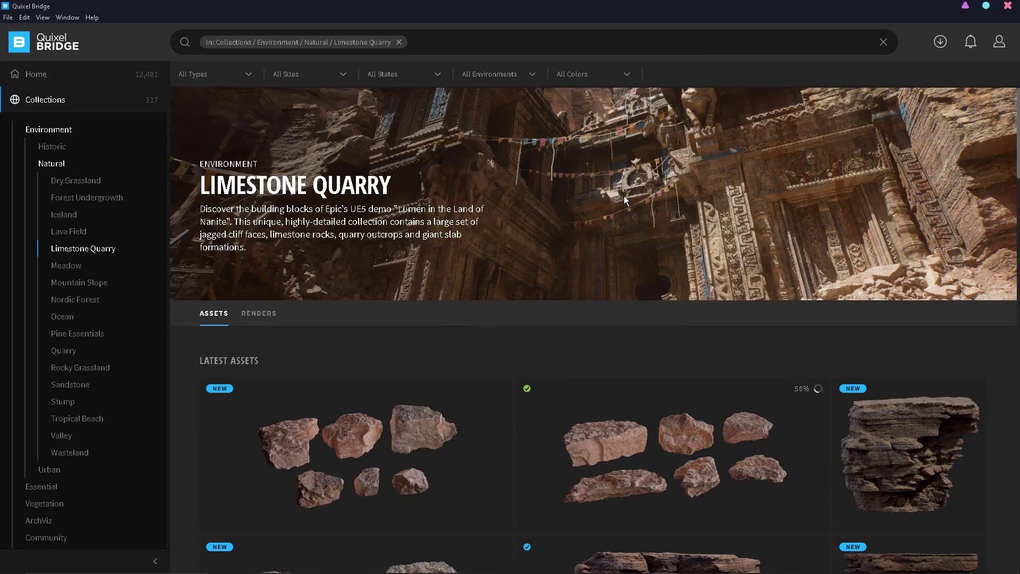
{"action": "scroll", "coordinate": [617, 374], "scroll_direction": "down", "scroll_amount": 3}
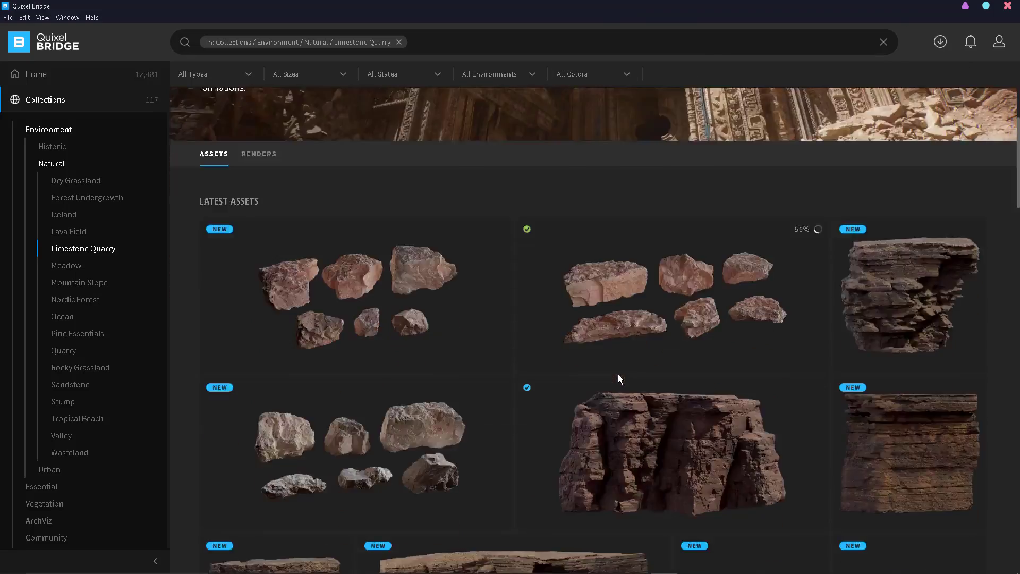
{"action": "scroll", "coordinate": [553, 360], "scroll_direction": "up", "scroll_amount": 3}
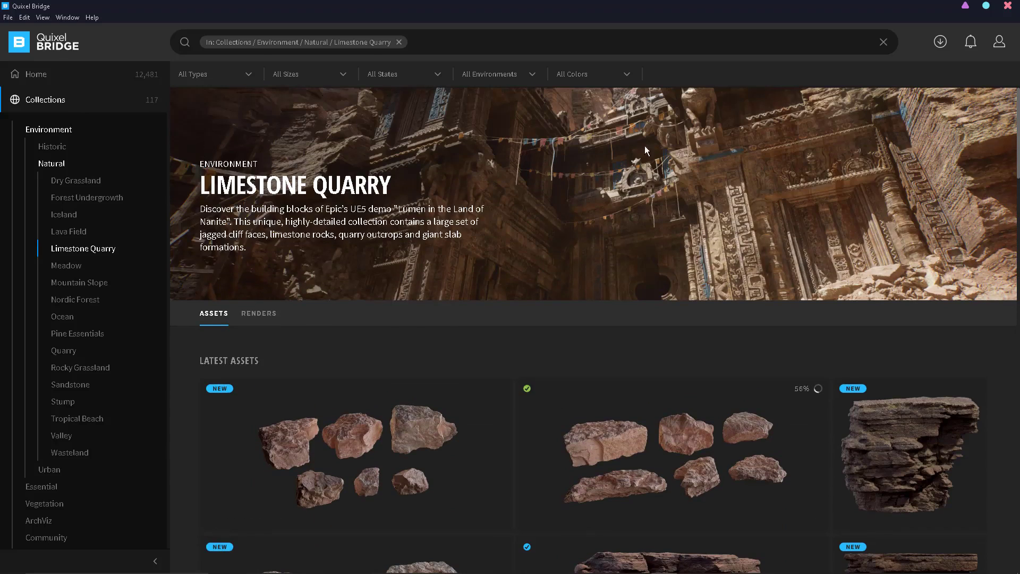
Step: Minimize Quixel Bridge and fly the editor camera past the barrels and cliff to the dunes
{"action": "left_click", "coordinate": [965, 8]}
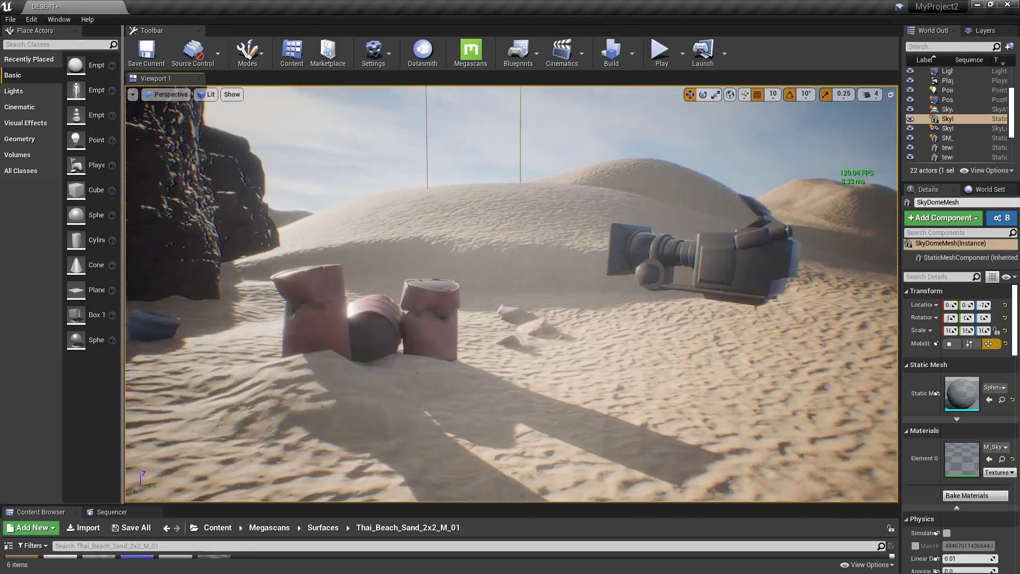
{"action": "left_click_drag", "start_coordinate": [529, 224], "coordinate": [528, 224]}
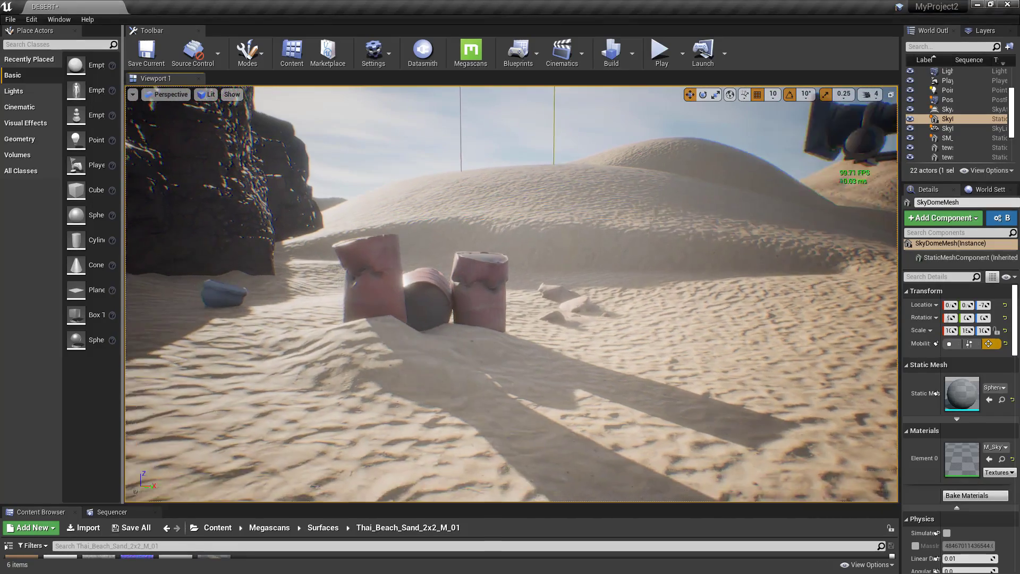
{"action": "mouse_move", "coordinate": [631, 176]}
{"action": "left_mouse_down"}
{"action": "mouse_move", "coordinate": [611, 159]}
{"action": "mouse_move", "coordinate": [584, 176]}
{"action": "left_mouse_up"}
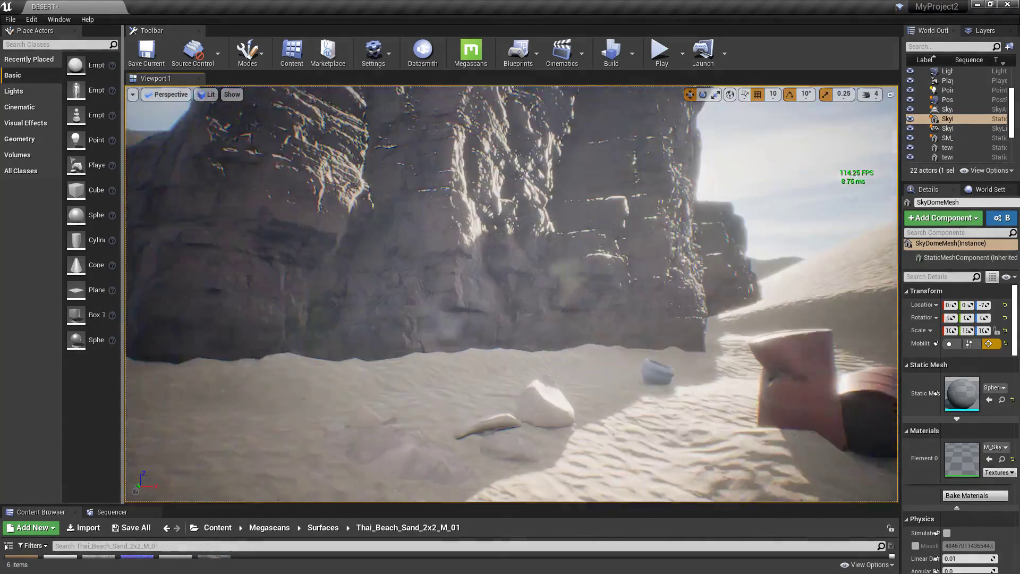
{"action": "mouse_move", "coordinate": [585, 175]}
{"action": "left_mouse_down"}
{"action": "mouse_move", "coordinate": [596, 255]}
{"action": "mouse_move", "coordinate": [574, 253]}
{"action": "left_mouse_up"}
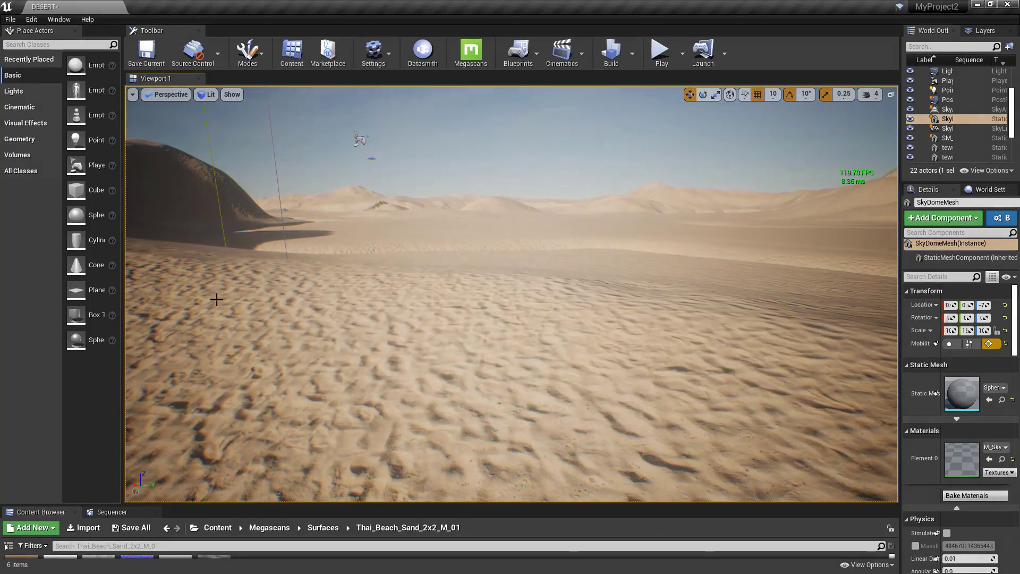
Step: Enter Landscape mode, choose the Sculpt tool, and raise its brush size to about 1433
{"action": "left_click", "coordinate": [252, 59]}
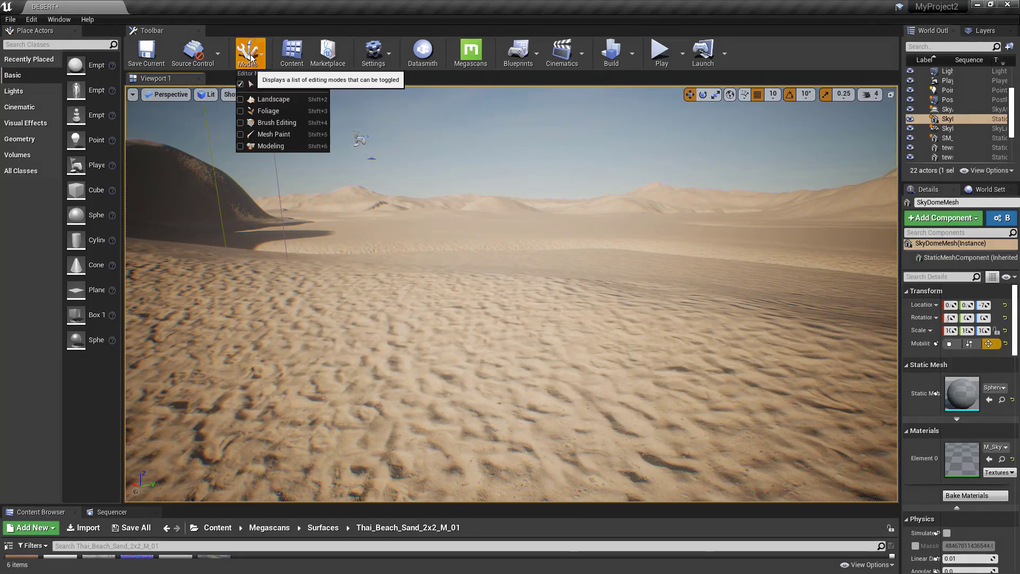
{"action": "left_click", "coordinate": [282, 98]}
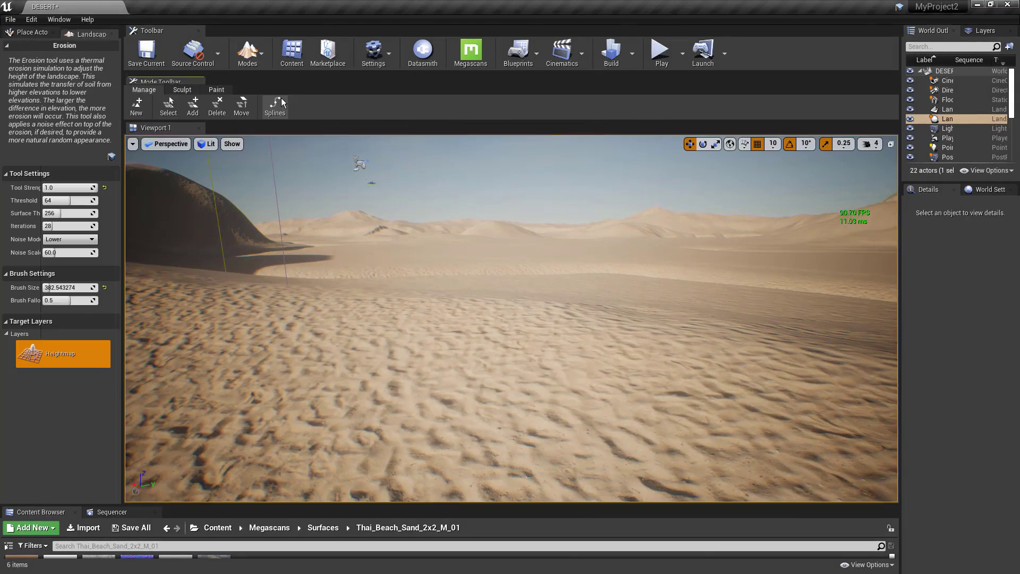
{"action": "left_click", "coordinate": [181, 90]}
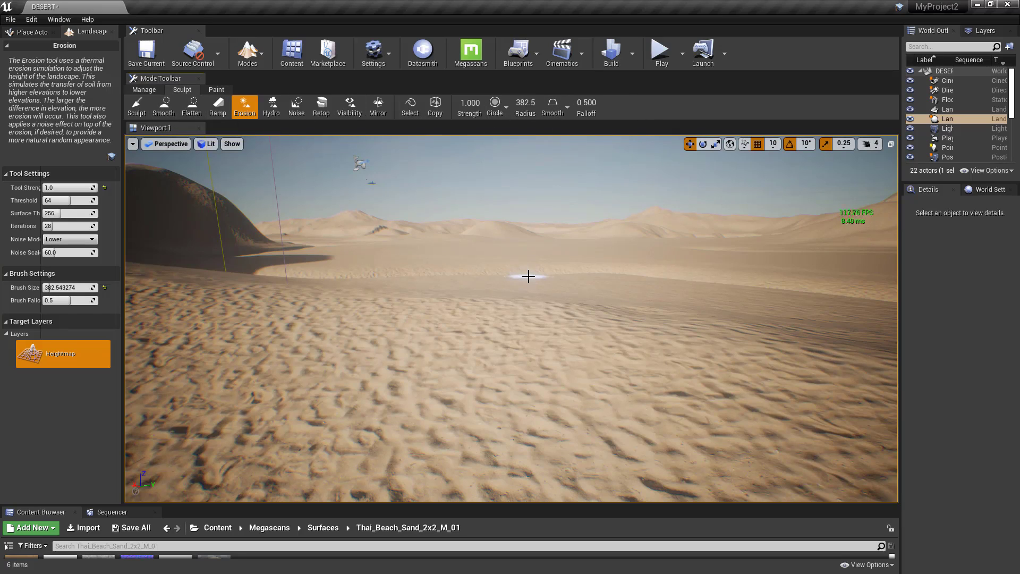
{"action": "key", "text": "super"}
{"action": "key", "text": "super"}
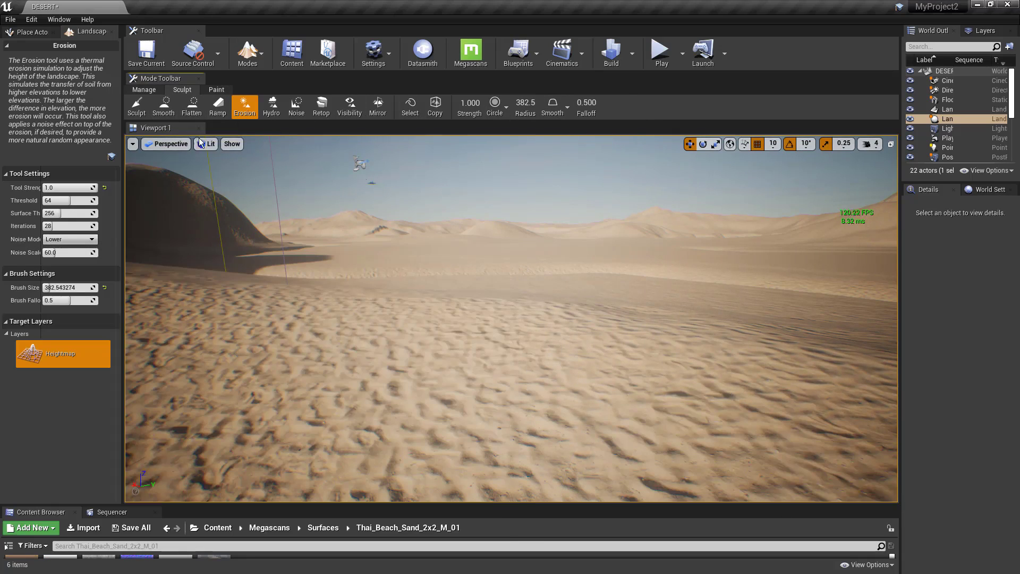
{"action": "left_click", "coordinate": [136, 110]}
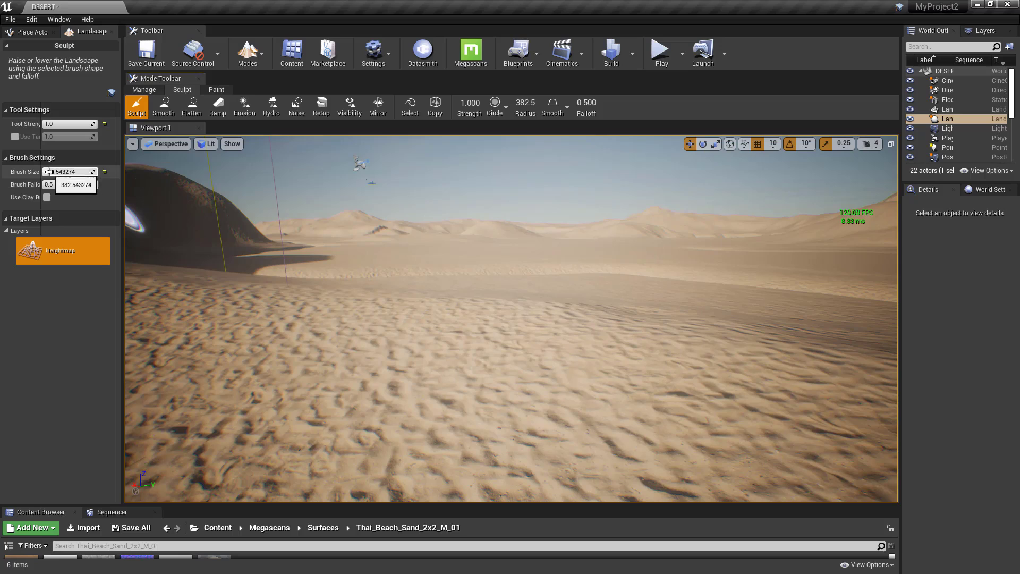
{"action": "left_click_drag", "start_coordinate": [60, 172], "coordinate": [80, 172]}
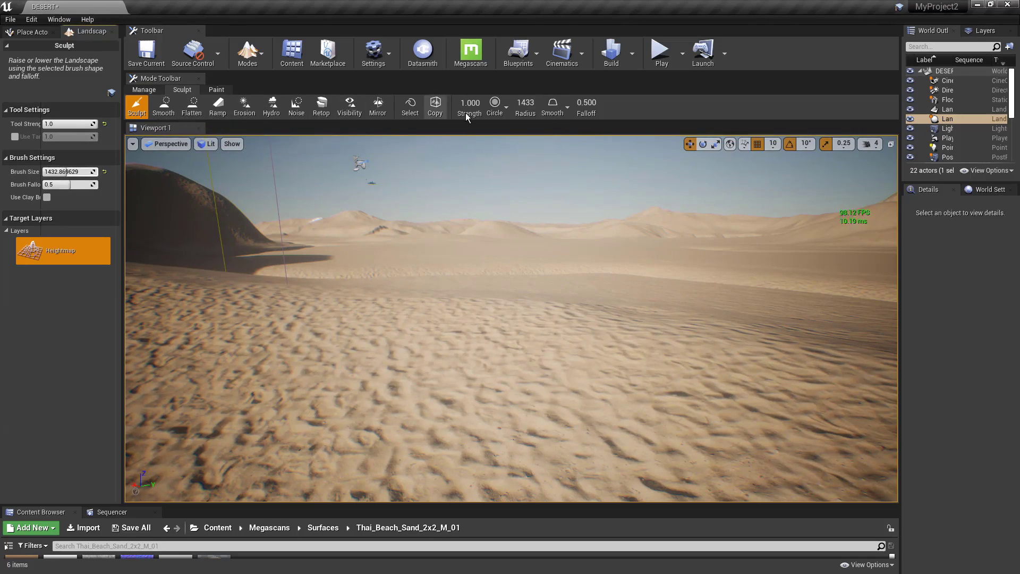
Step: Raise a huge sand mound among the foreground dunes with the Sculpt brush
{"action": "left_click_drag", "start_coordinate": [597, 264], "coordinate": [610, 287]}
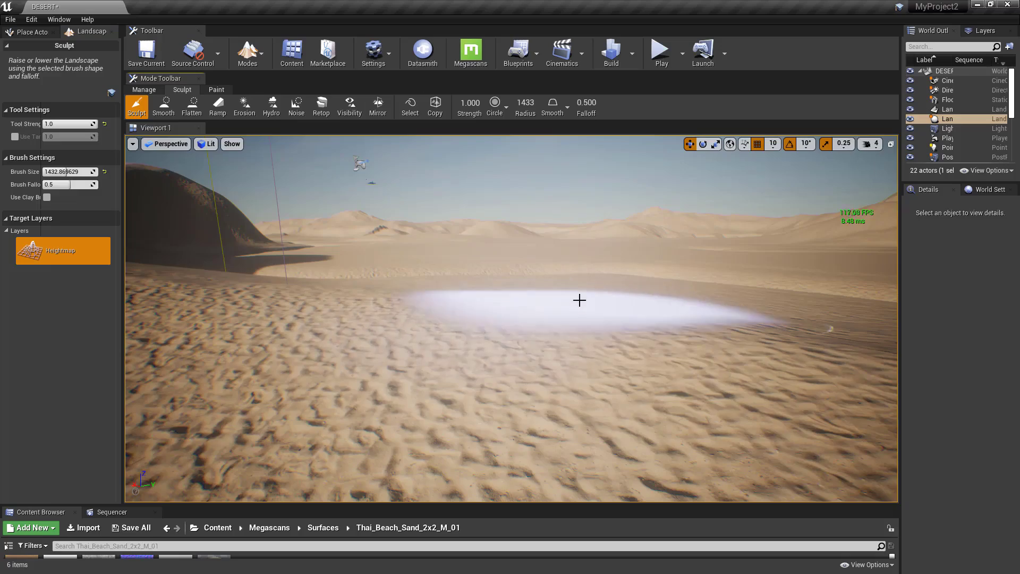
{"action": "scroll", "coordinate": [610, 282], "scroll_direction": "down", "scroll_amount": 3}
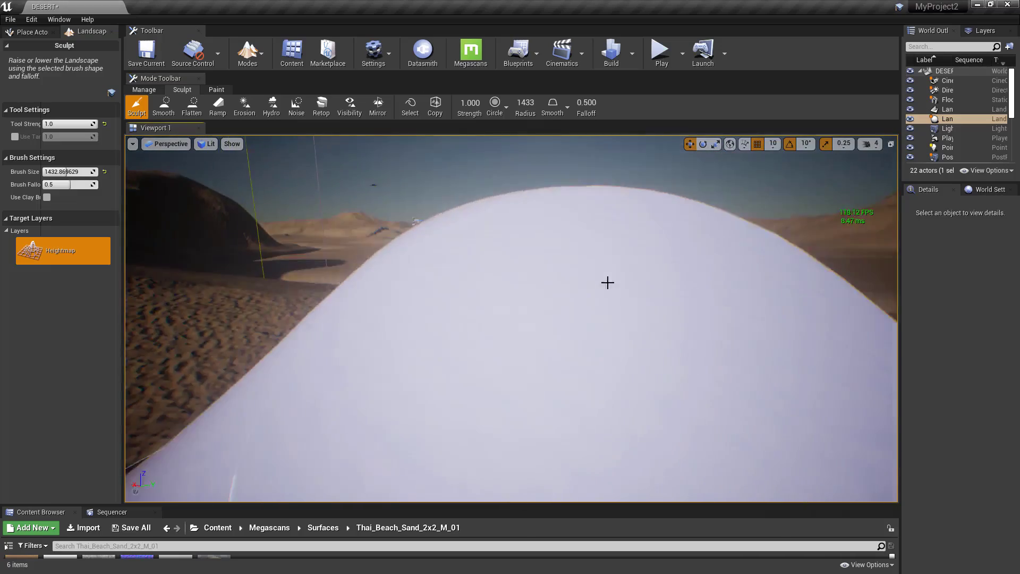
{"action": "scroll", "coordinate": [626, 276], "scroll_direction": "down", "scroll_amount": 3}
{"action": "scroll", "coordinate": [757, 255], "scroll_direction": "down", "scroll_amount": 3}
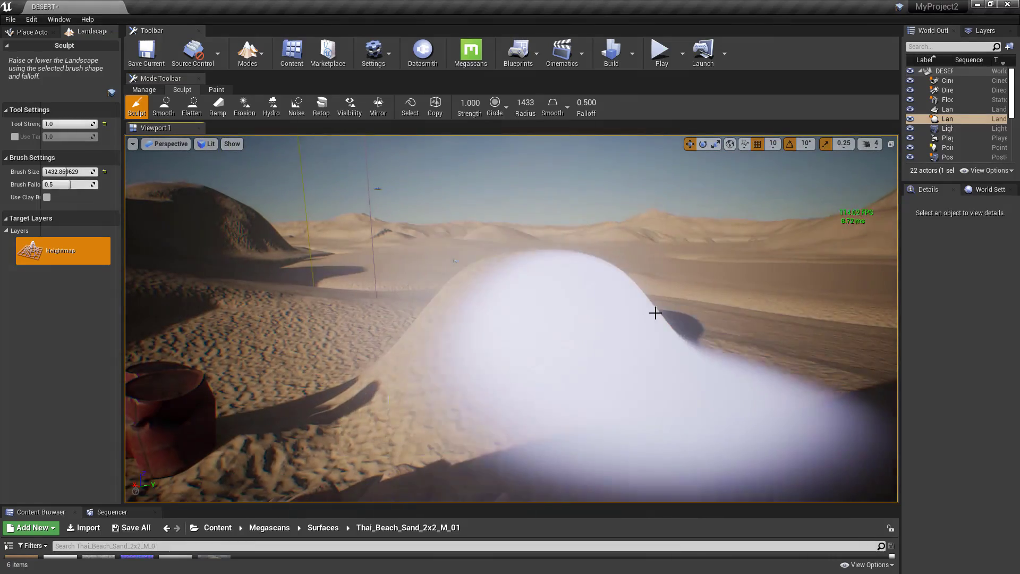
Step: Smooth the slopes of the new mound with the Smooth tool
{"action": "left_click", "coordinate": [163, 106]}
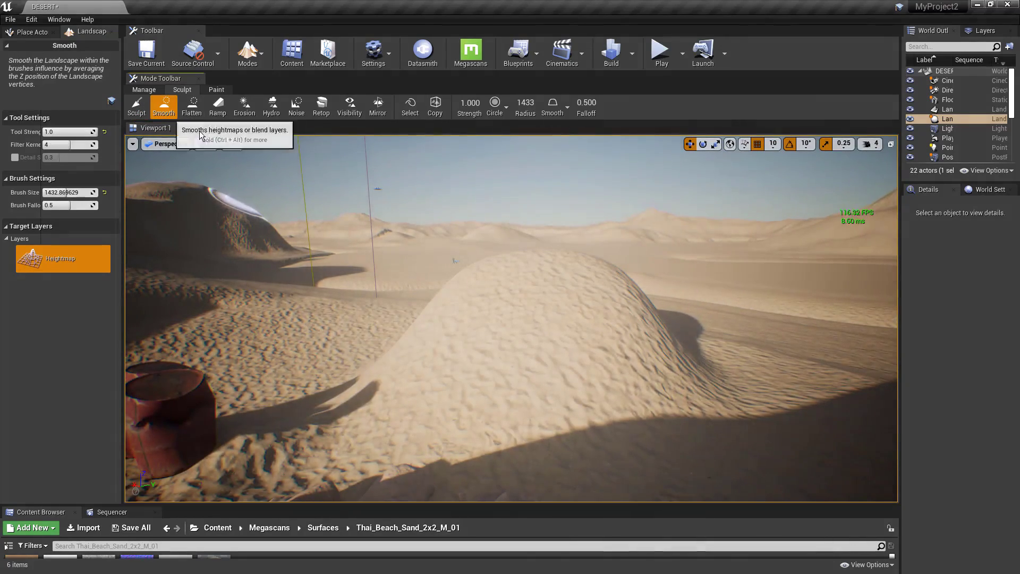
{"action": "left_click_drag", "start_coordinate": [670, 305], "coordinate": [537, 269]}
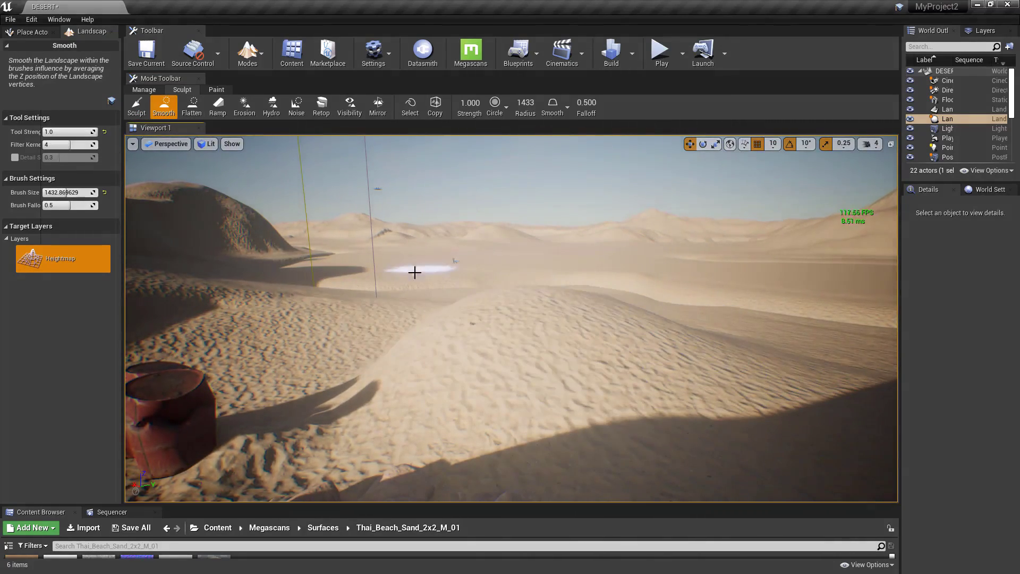
{"action": "mouse_move", "coordinate": [414, 271]}
{"action": "right_mouse_down"}
{"action": "mouse_move", "coordinate": [488, 229]}
{"action": "mouse_move", "coordinate": [549, 277]}
{"action": "right_mouse_up"}
{"action": "scroll", "coordinate": [487, 228], "scroll_direction": "up", "scroll_amount": 5}
Step: Survey the dunes and rock cliffs from several angles, then shrink the brush size to 1
{"action": "right_click_drag", "start_coordinate": [553, 226], "coordinate": [553, 175]}
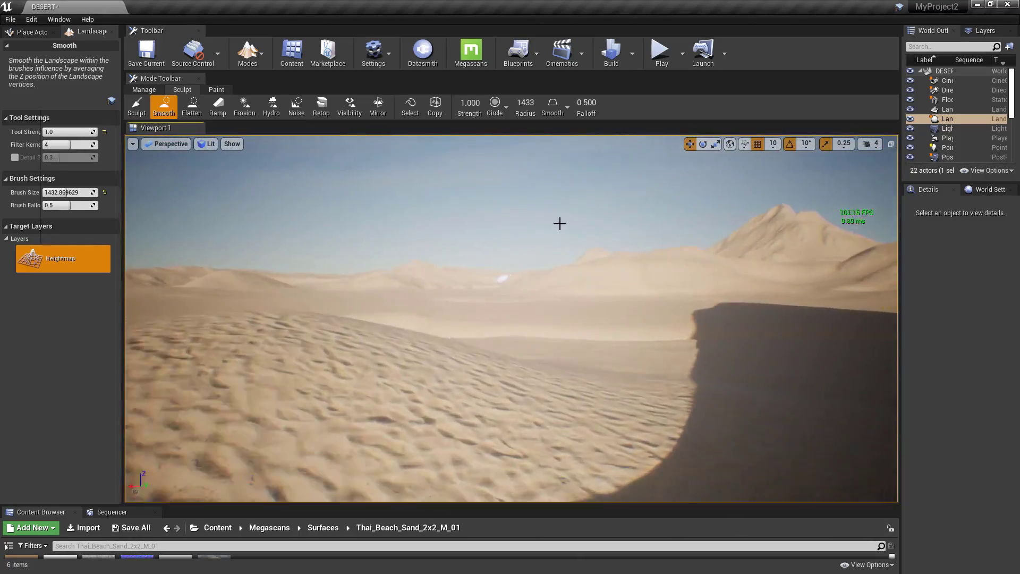
{"action": "right_click_drag", "start_coordinate": [553, 226], "coordinate": [558, 204]}
{"action": "mouse_move", "coordinate": [510, 319]}
{"action": "right_mouse_down"}
{"action": "mouse_move", "coordinate": [510, 362]}
{"action": "mouse_move", "coordinate": [510, 276]}
{"action": "right_mouse_up"}
{"action": "right_click_drag", "start_coordinate": [560, 223], "coordinate": [560, 276]}
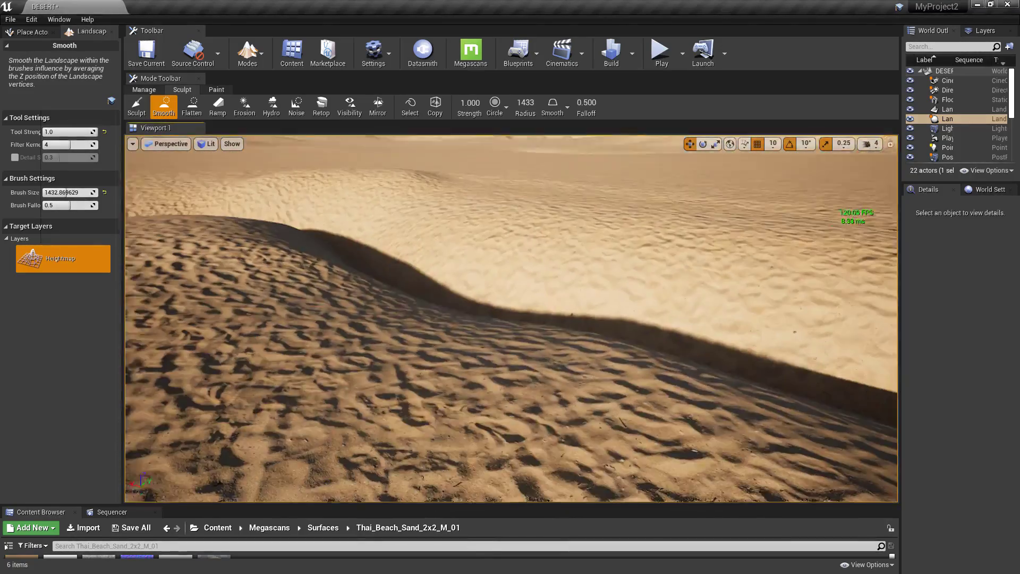
{"action": "scroll", "coordinate": [540, 287], "scroll_direction": "up", "scroll_amount": 3}
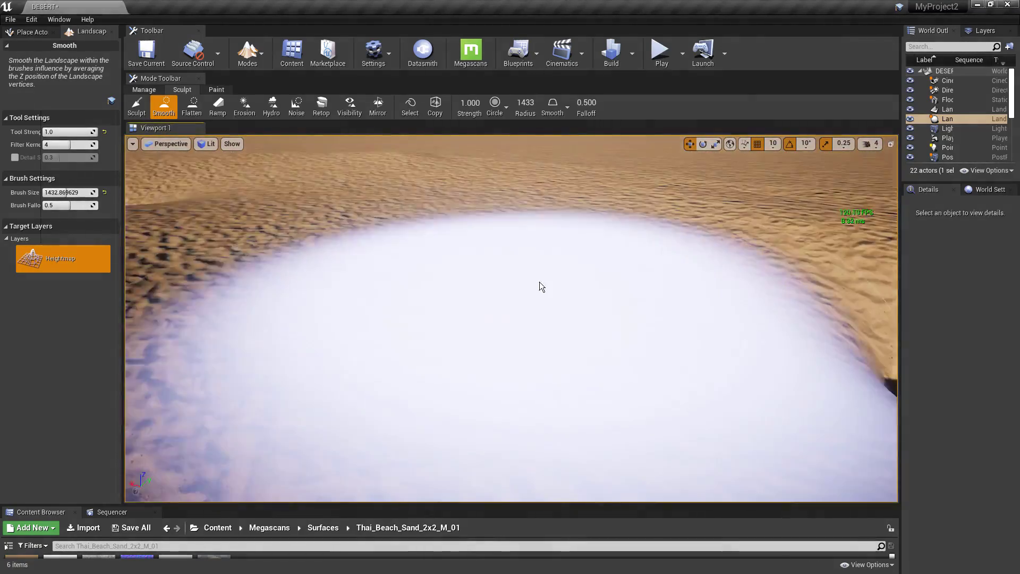
{"action": "scroll", "coordinate": [526, 246], "scroll_direction": "down", "scroll_amount": 3}
{"action": "right_click_drag", "start_coordinate": [526, 246], "coordinate": [454, 263]}
{"action": "scroll", "coordinate": [517, 234], "scroll_direction": "up", "scroll_amount": 2}
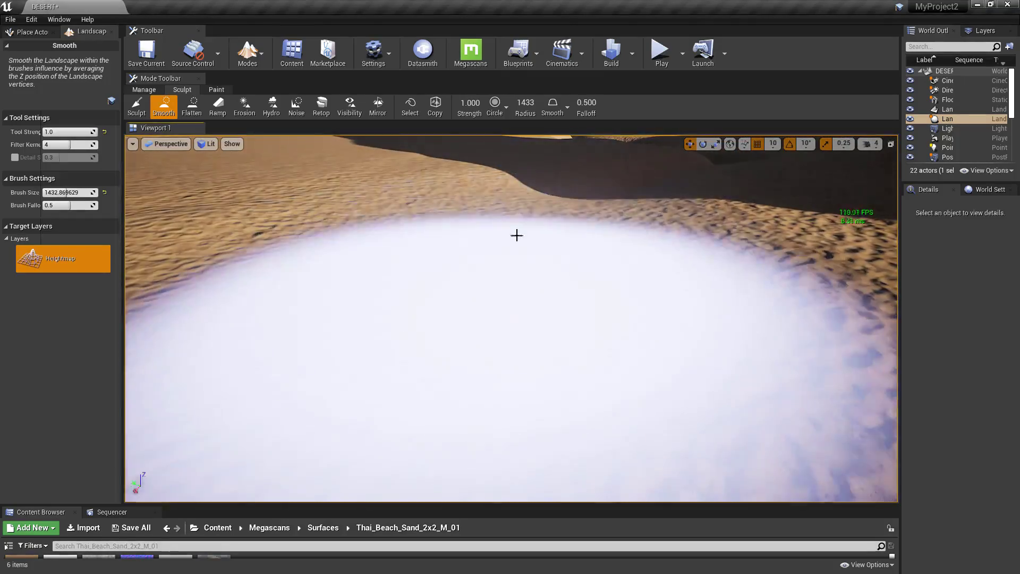
{"action": "right_click_drag", "start_coordinate": [517, 234], "coordinate": [397, 284]}
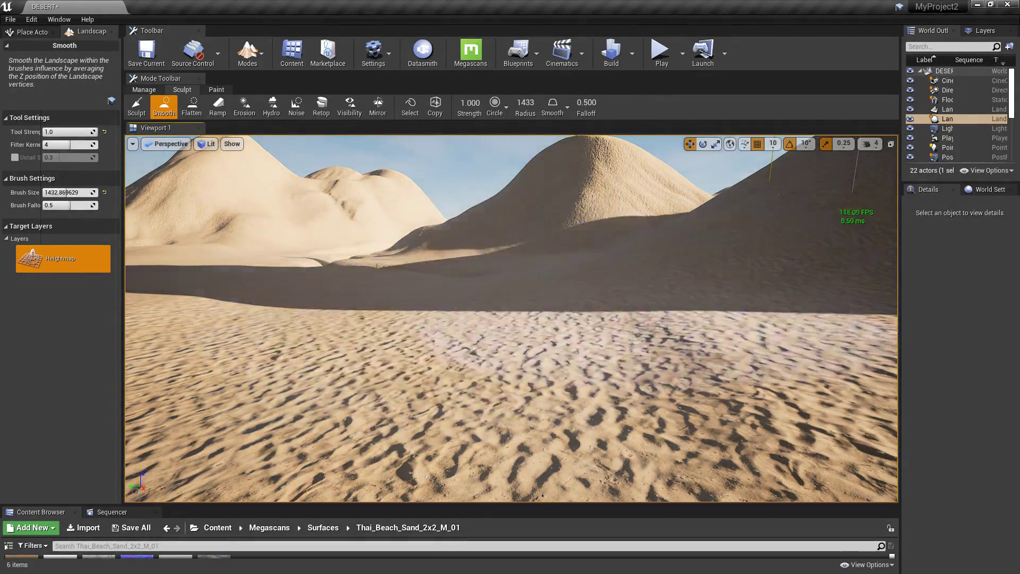
{"action": "right_click_drag", "start_coordinate": [614, 218], "coordinate": [631, 314]}
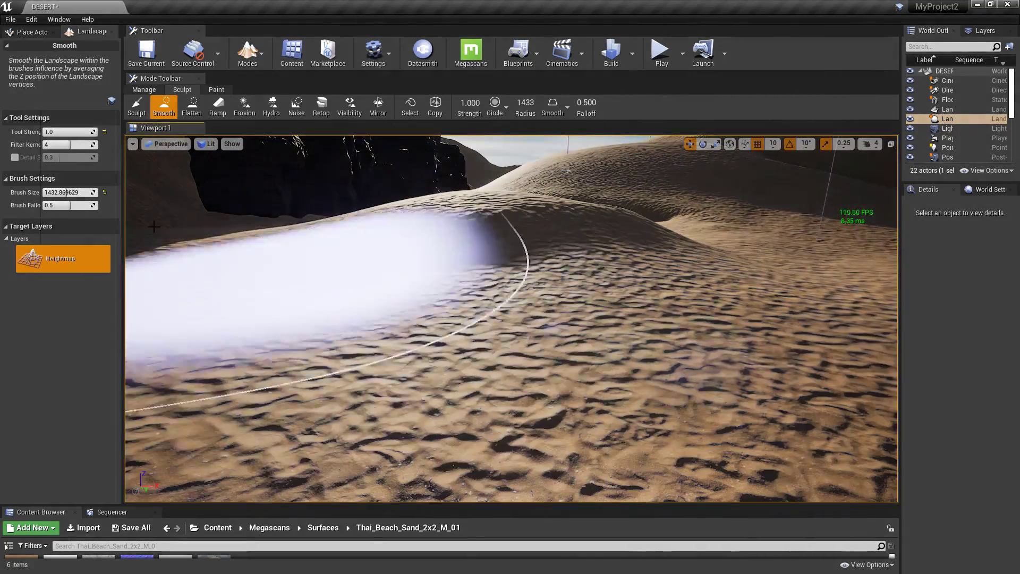
{"action": "left_click_drag", "start_coordinate": [69, 192], "coordinate": [48, 192]}
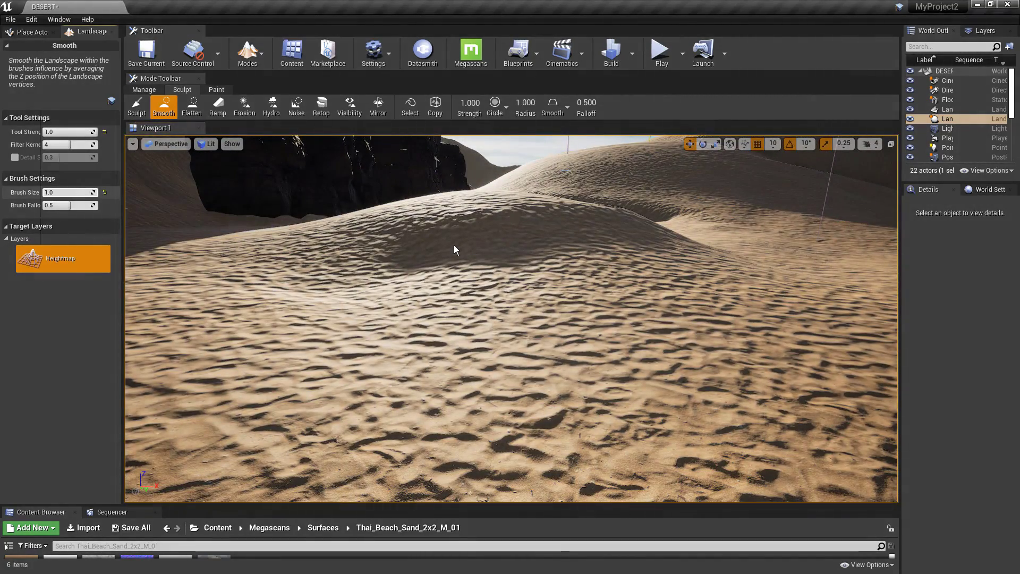
Step: Set the brush to about 411 and flatten a wide dune patch beside the rock into a plateau
{"action": "key", "text": "bracketright"}
{"action": "key", "text": "bracketright"}
{"action": "key", "text": "bracketright"}
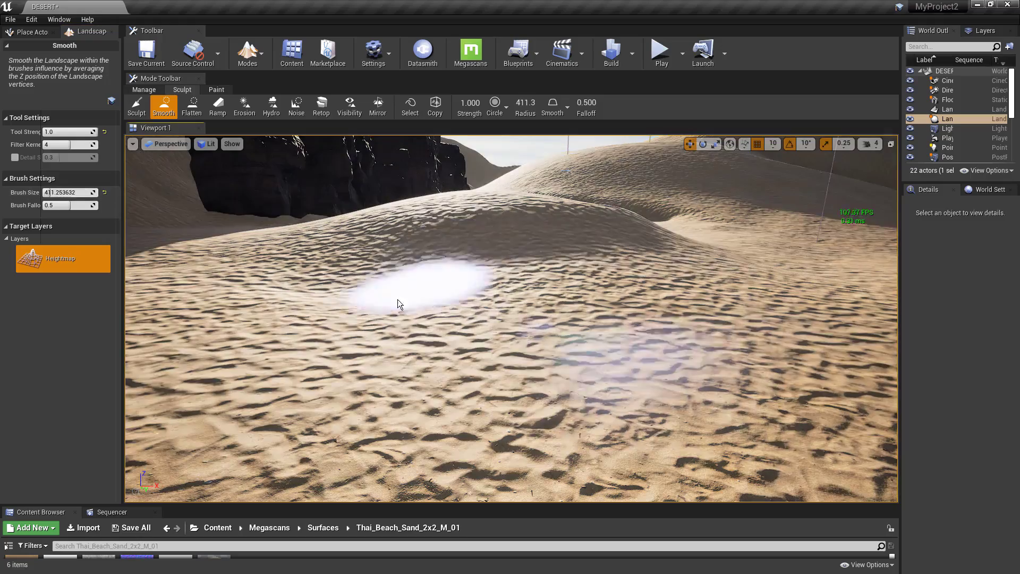
{"action": "mouse_move", "coordinate": [397, 299]}
{"action": "right_mouse_down"}
{"action": "mouse_move", "coordinate": [378, 276]}
{"action": "mouse_move", "coordinate": [754, 238]}
{"action": "mouse_move", "coordinate": [606, 360]}
{"action": "right_mouse_up"}
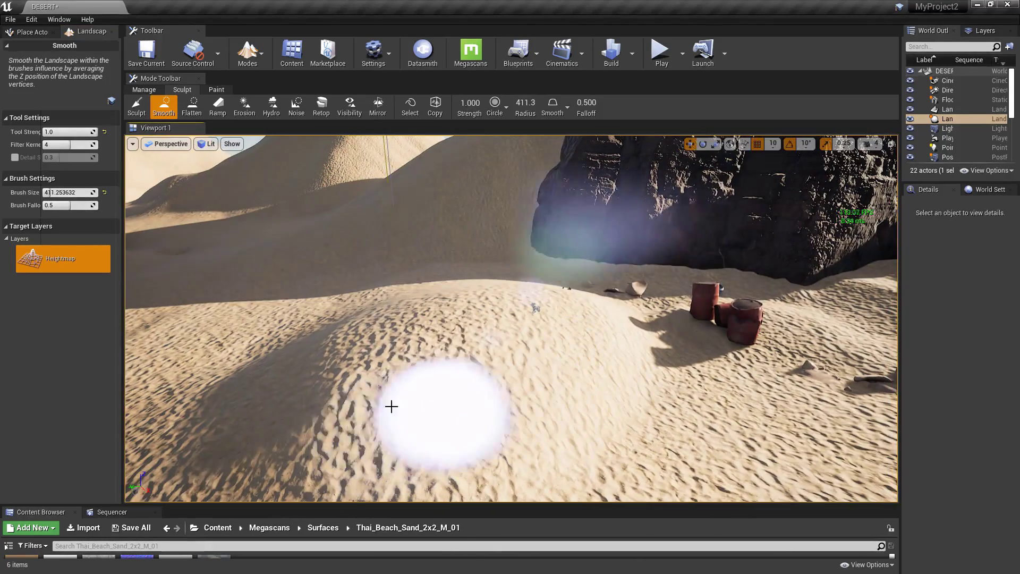
{"action": "left_click", "coordinate": [192, 106]}
{"action": "mouse_move", "coordinate": [413, 367]}
{"action": "left_mouse_down"}
{"action": "mouse_move", "coordinate": [487, 402]}
{"action": "mouse_move", "coordinate": [455, 438]}
{"action": "mouse_move", "coordinate": [429, 417]}
{"action": "left_mouse_up"}
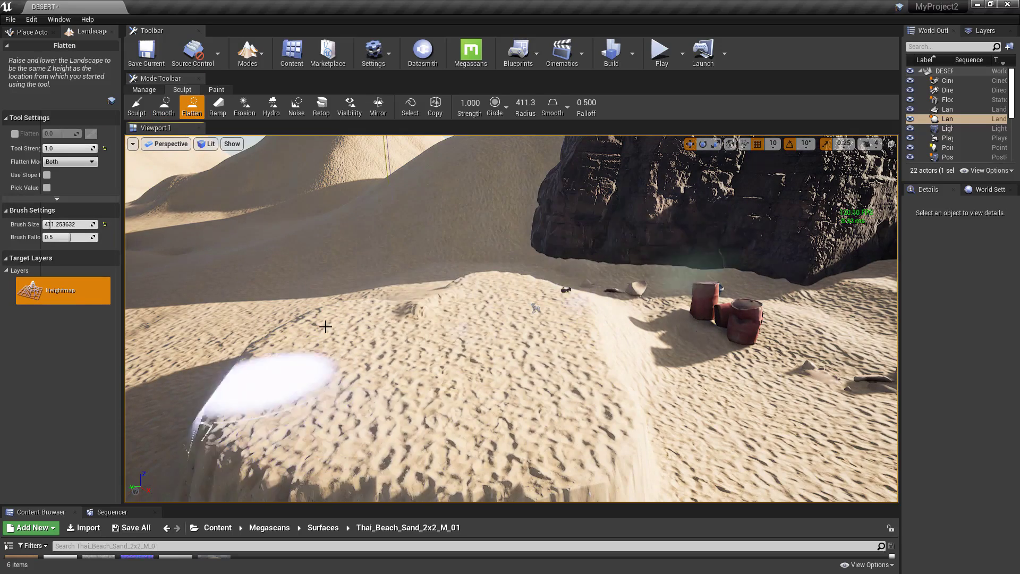
Step: Smooth the flattened plateau's edges so they blend into the dunes around the barrels
{"action": "left_click", "coordinate": [164, 107]}
{"action": "left_click_drag", "start_coordinate": [451, 416], "coordinate": [563, 444]}
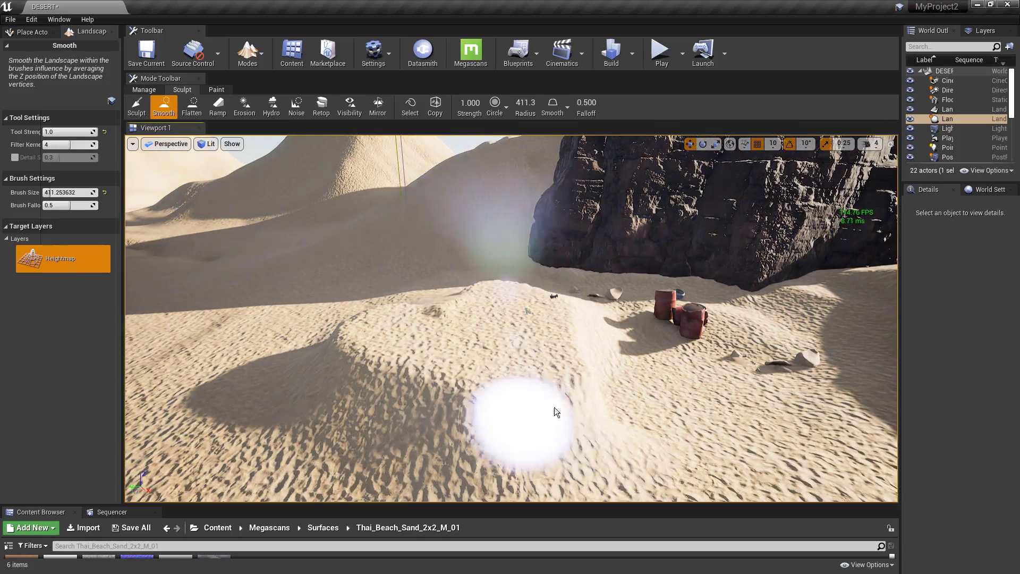
{"action": "right_click_drag", "start_coordinate": [307, 388], "coordinate": [513, 444]}
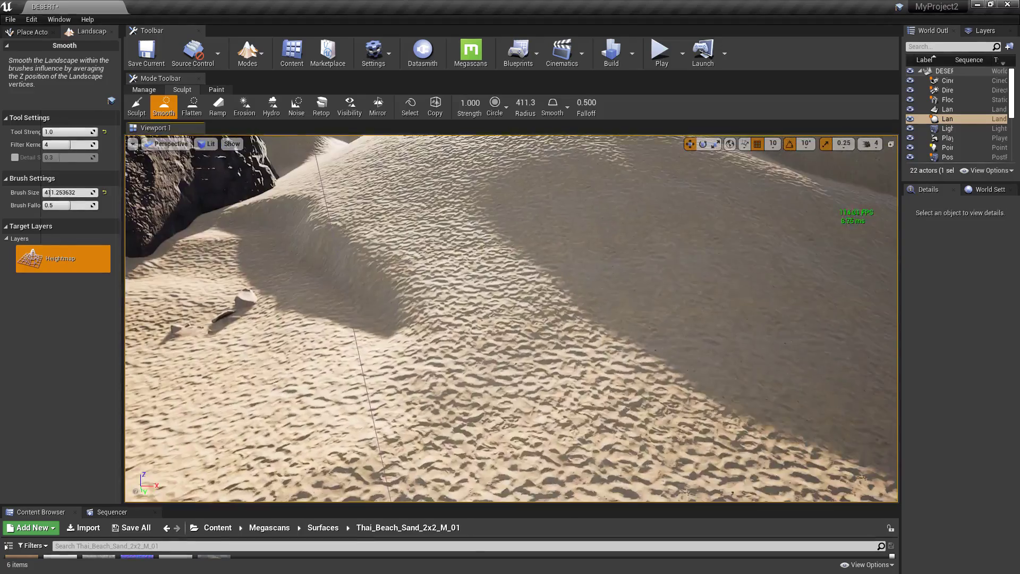
{"action": "scroll", "coordinate": [177, 382], "scroll_direction": "down", "scroll_amount": 3}
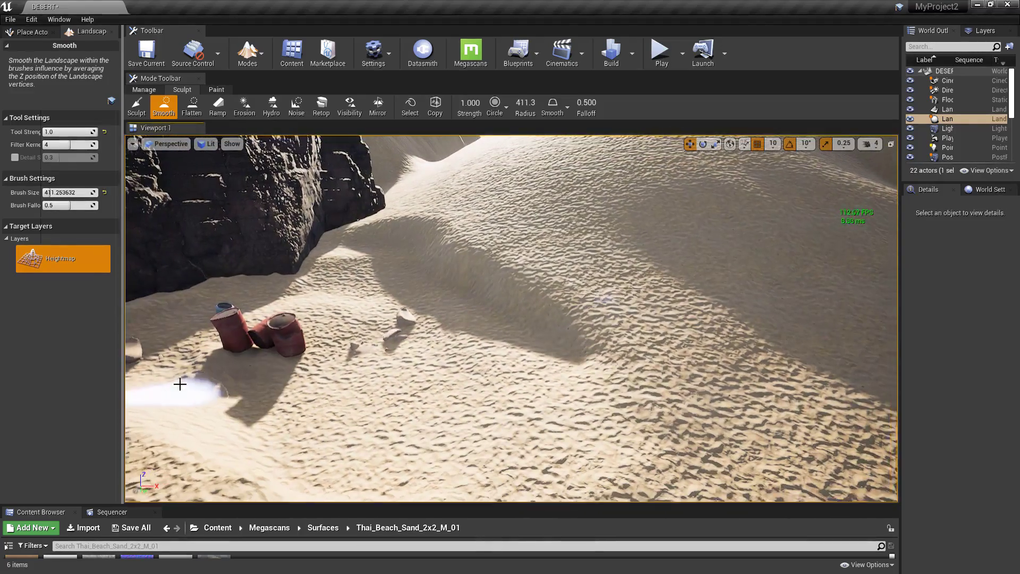
{"action": "scroll", "coordinate": [193, 378], "scroll_direction": "down", "scroll_amount": 3}
{"action": "scroll", "coordinate": [177, 424], "scroll_direction": "down", "scroll_amount": 3}
{"action": "scroll", "coordinate": [169, 457], "scroll_direction": "down", "scroll_amount": 3}
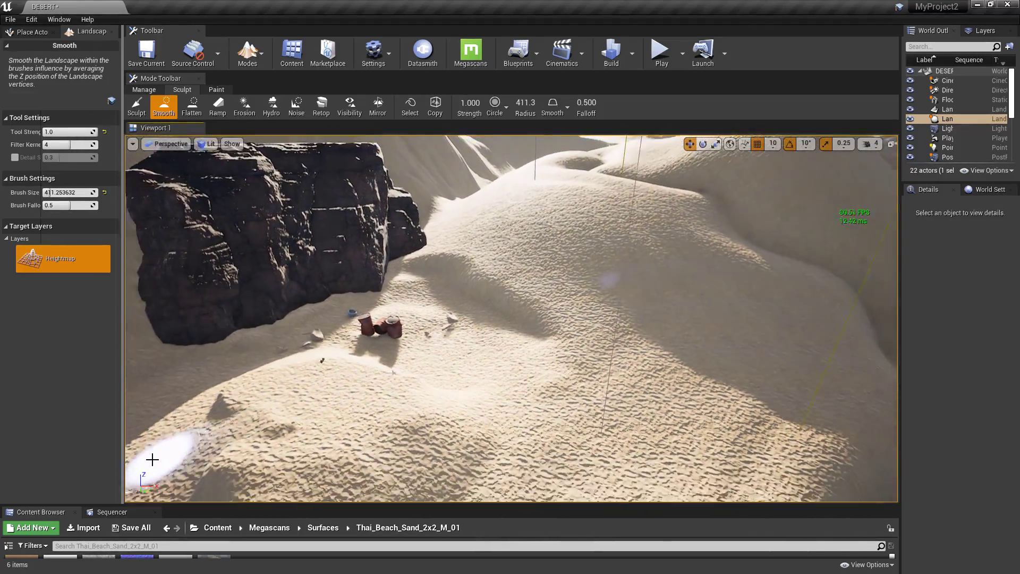
{"action": "right_click_drag", "start_coordinate": [205, 440], "coordinate": [170, 468]}
{"action": "scroll", "coordinate": [210, 430], "scroll_direction": "up", "scroll_amount": 3}
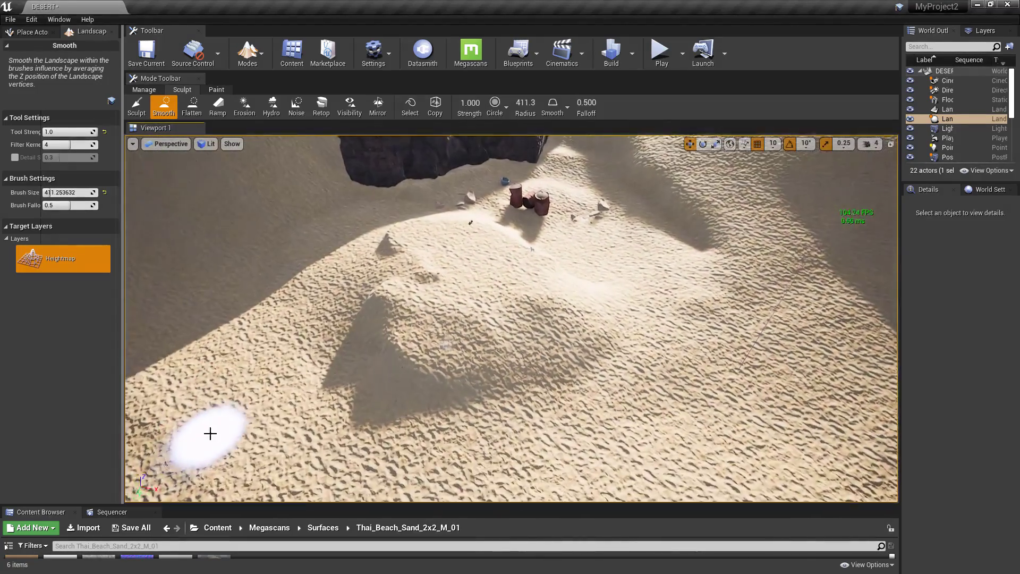
{"action": "scroll", "coordinate": [334, 390], "scroll_direction": "up", "scroll_amount": 3}
{"action": "scroll", "coordinate": [335, 394], "scroll_direction": "up", "scroll_amount": 3}
{"action": "scroll", "coordinate": [297, 340], "scroll_direction": "up", "scroll_amount": 3}
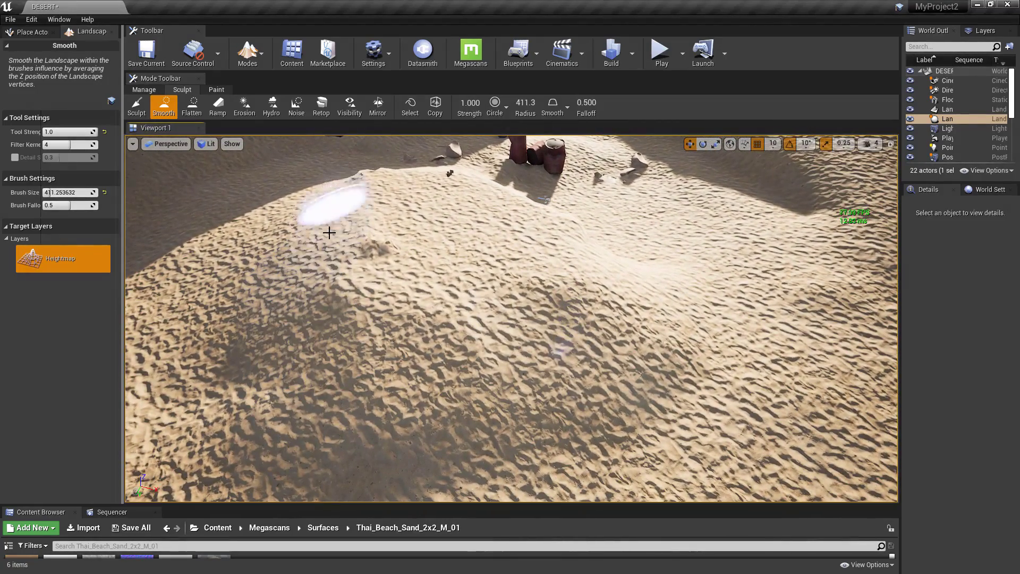
Step: Try the Erosion tool, then switch to the Ramp tool with 2000 width and 0.4 side falloff
{"action": "left_click", "coordinate": [244, 107]}
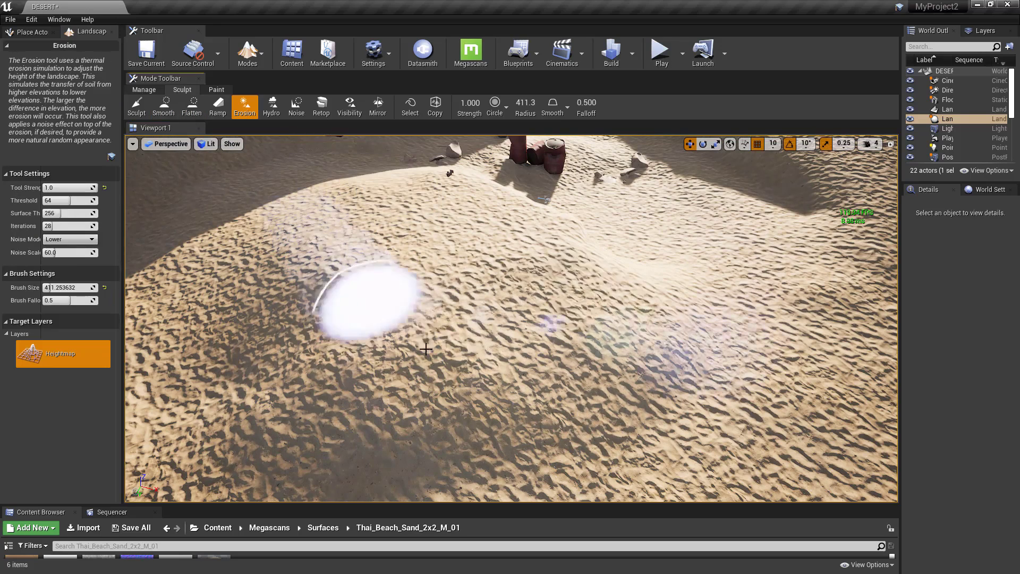
{"action": "left_click", "coordinate": [222, 109]}
{"action": "right_click_drag", "start_coordinate": [525, 344], "coordinate": [525, 345]}
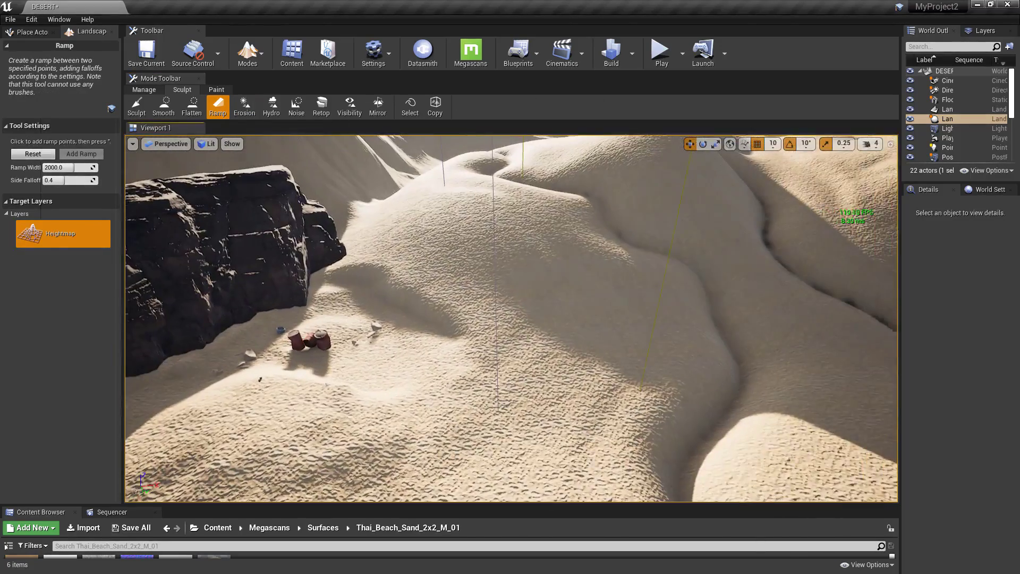
Step: Place two ramp points on the dune, build the ramp between them, then reselect Sculpt
{"action": "right_click_drag", "start_coordinate": [630, 361], "coordinate": [629, 361]}
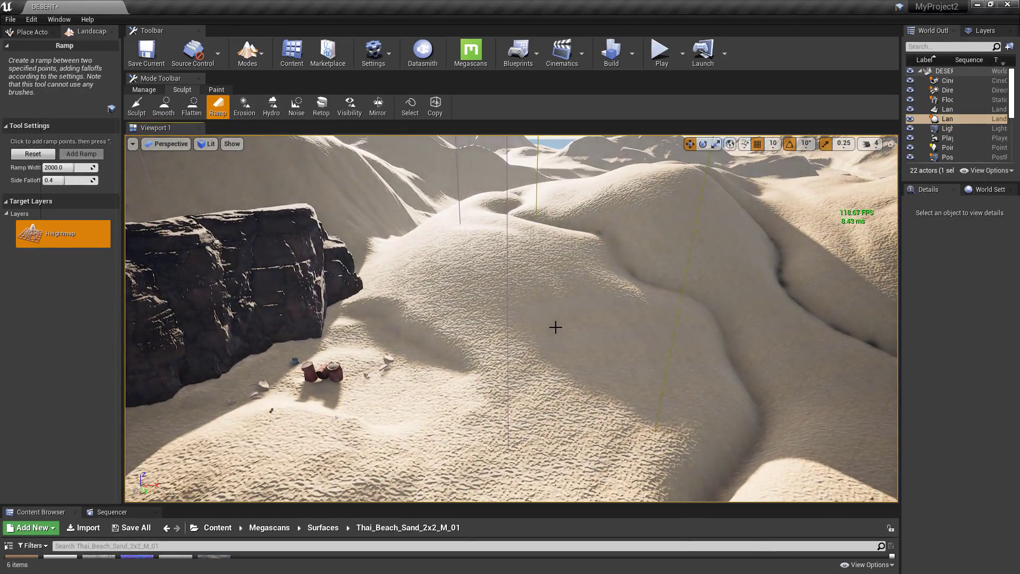
{"action": "left_click", "coordinate": [869, 401]}
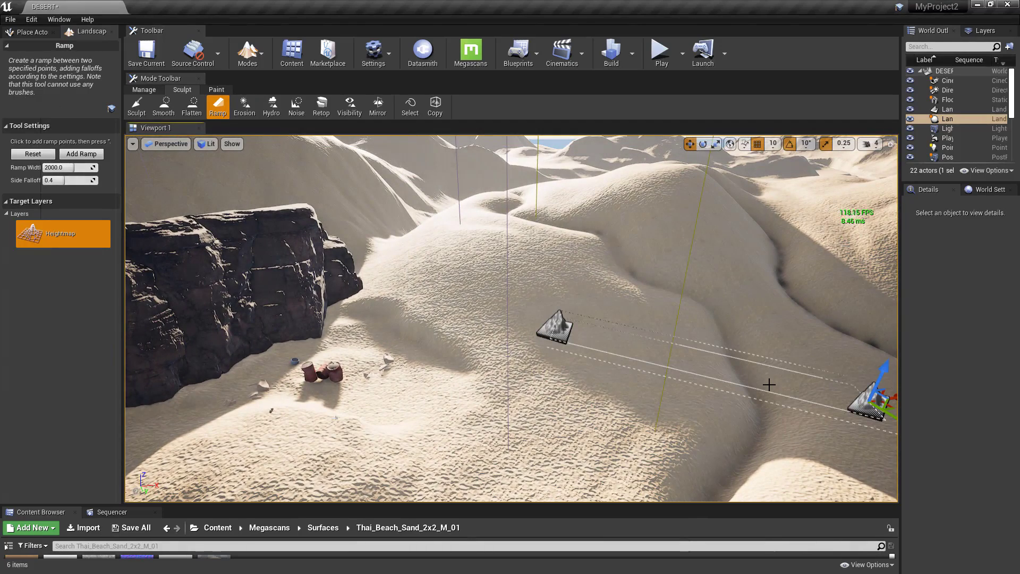
{"action": "key", "text": "Return"}
{"action": "right_click_drag", "start_coordinate": [475, 407], "coordinate": [475, 407]}
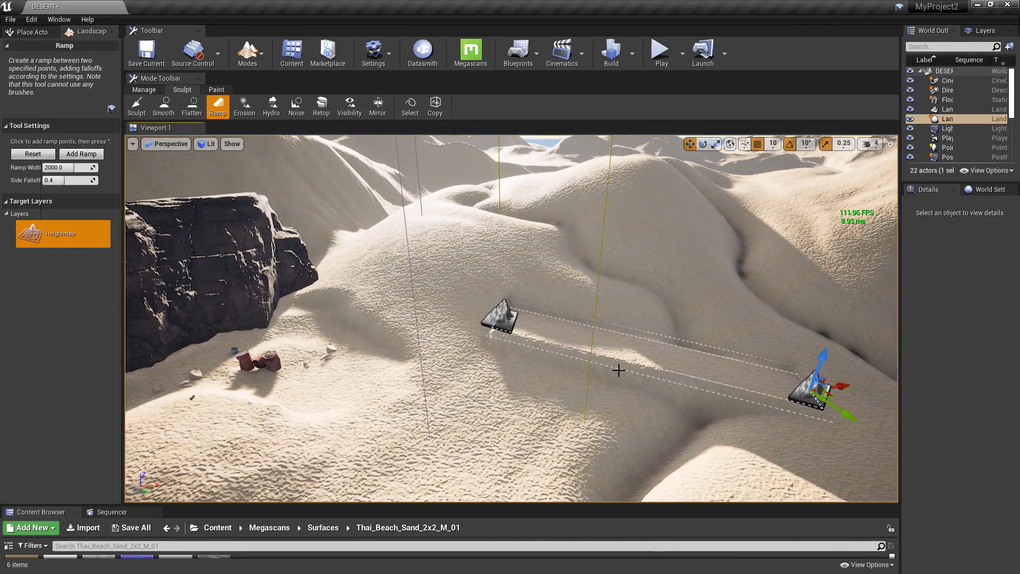
{"action": "left_click", "coordinate": [137, 107]}
{"action": "right_click_drag", "start_coordinate": [623, 384], "coordinate": [623, 384]}
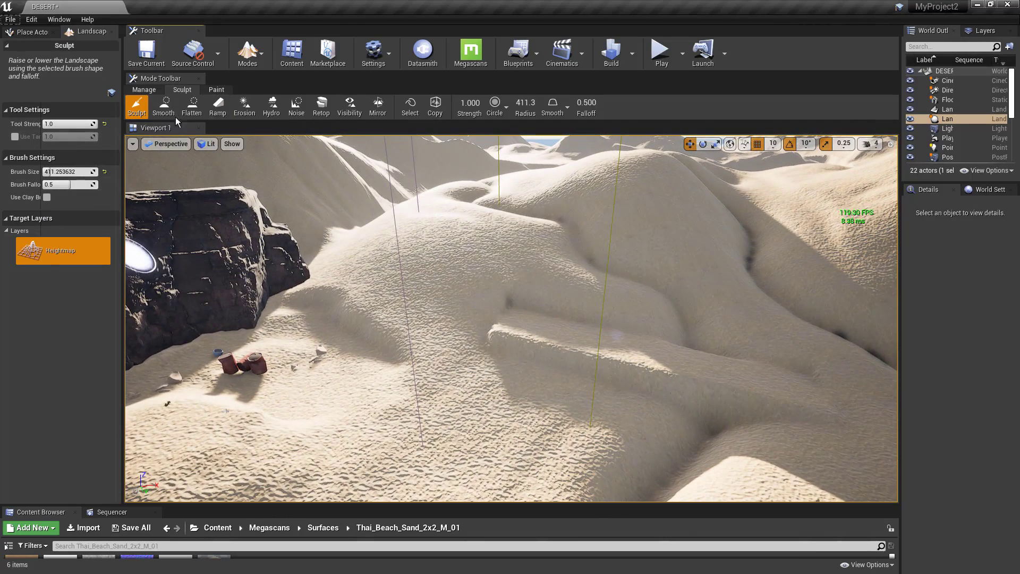
Step: Switch to Place mode and fly the view closer to the sand ridge
{"action": "left_click", "coordinate": [246, 53]}
{"action": "left_click", "coordinate": [266, 81]}
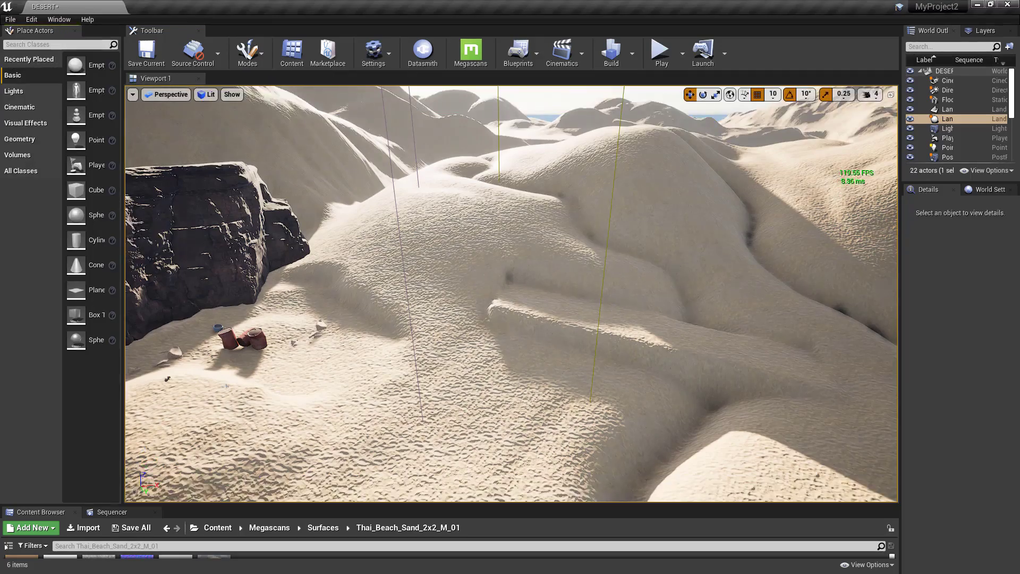
{"action": "scroll", "coordinate": [611, 333], "scroll_direction": "up", "scroll_amount": 3}
{"action": "scroll", "coordinate": [638, 327], "scroll_direction": "up", "scroll_amount": 2}
{"action": "scroll", "coordinate": [708, 351], "scroll_direction": "up", "scroll_amount": 2}
{"action": "scroll", "coordinate": [708, 351], "scroll_direction": "up", "scroll_amount": 2}
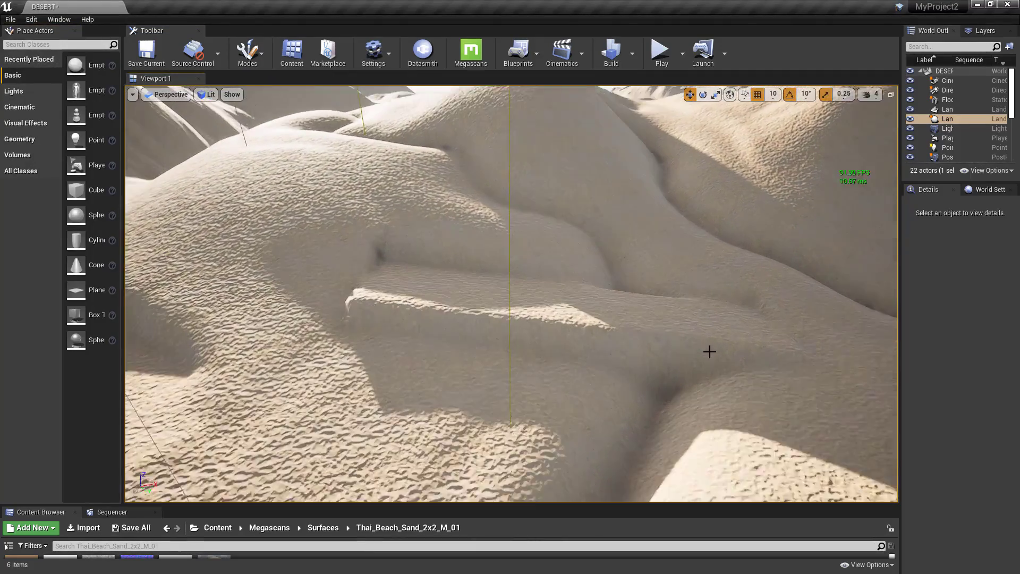
{"action": "scroll", "coordinate": [803, 349], "scroll_direction": "up", "scroll_amount": 2}
{"action": "right_click_drag", "start_coordinate": [524, 371], "coordinate": [524, 371]}
Step: Switch to Foliage mode and enlarge the Content Browser to show the Thai_Beach_Sand material
{"action": "left_click", "coordinate": [247, 53]}
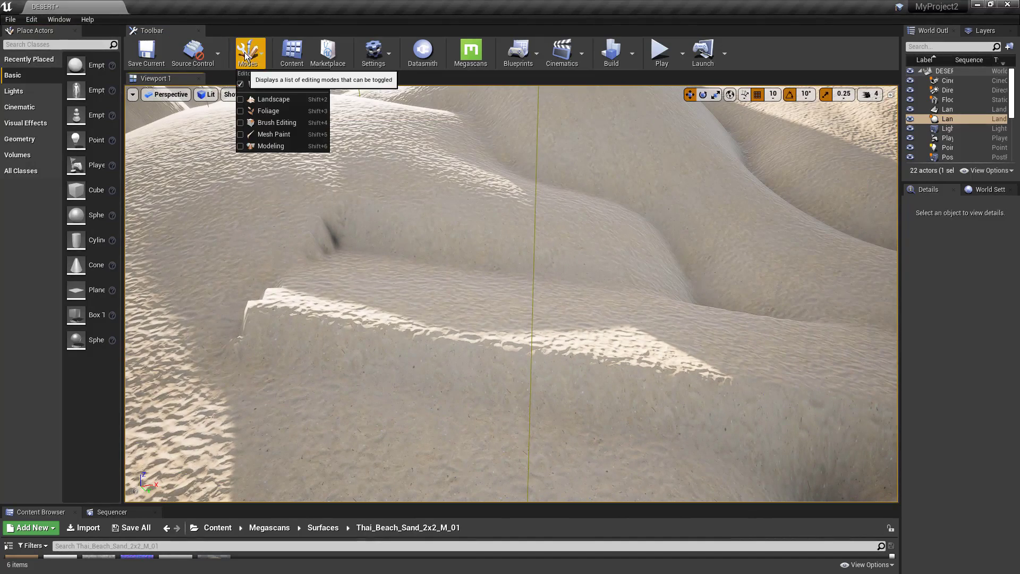
{"action": "left_click", "coordinate": [275, 111]}
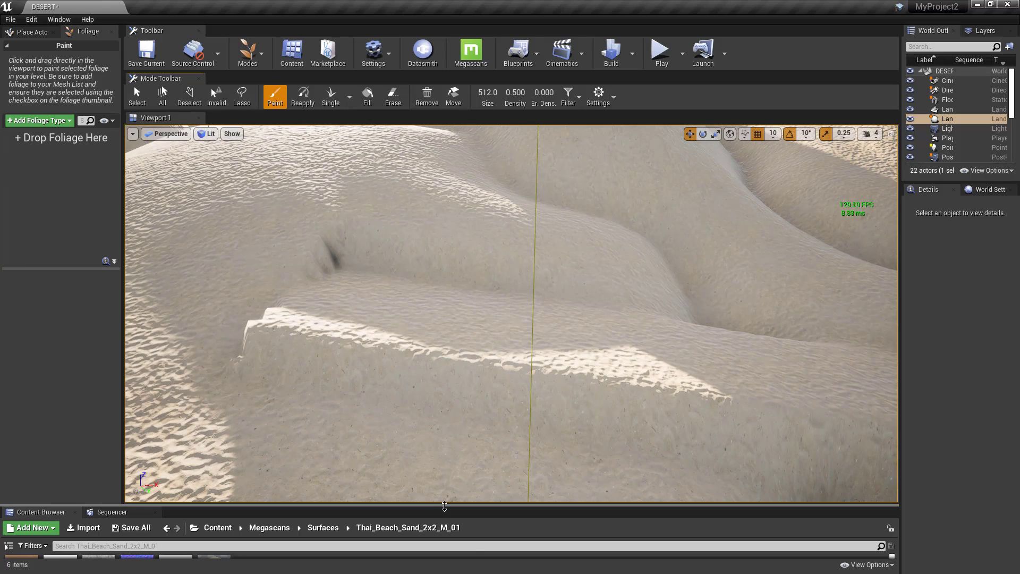
{"action": "left_click_drag", "start_coordinate": [445, 505], "coordinate": [444, 354]}
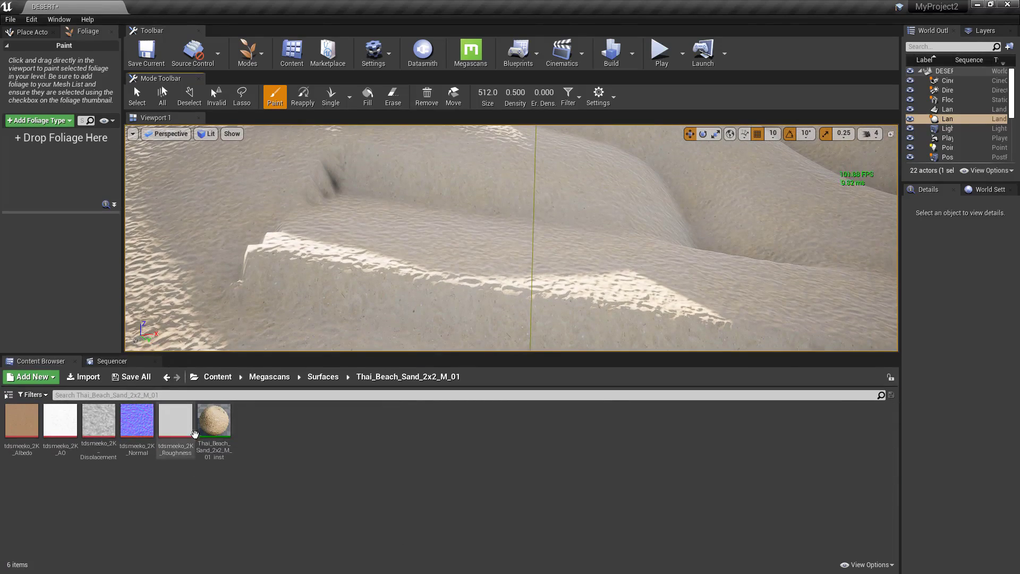
{"action": "mouse_move", "coordinate": [213, 423]}
{"action": "left_mouse_down"}
{"action": "mouse_move", "coordinate": [274, 452]}
{"action": "mouse_move", "coordinate": [250, 429]}
{"action": "left_mouse_up"}
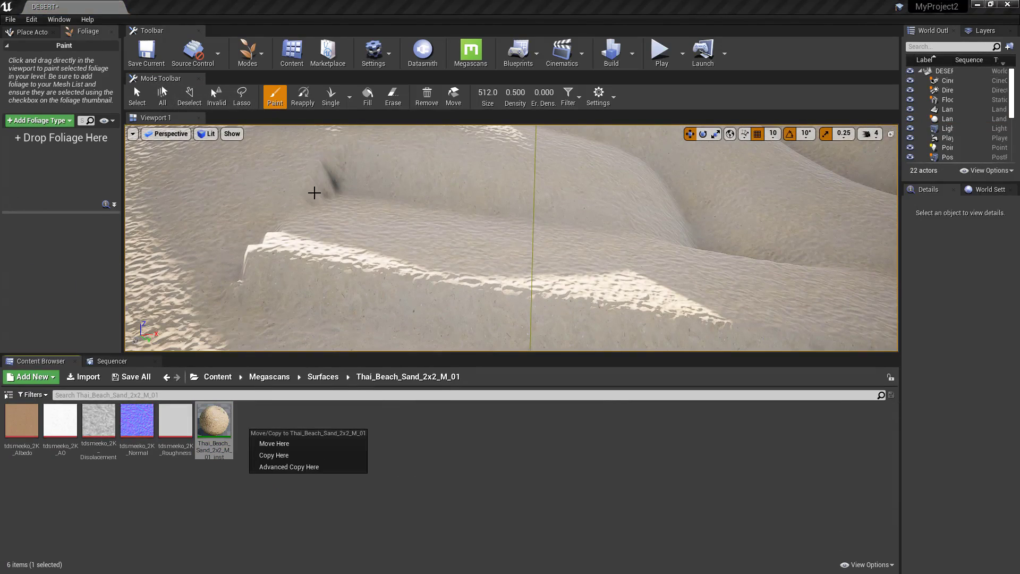
Step: Cancel the move/copy prompt, shrink the Content Browser and fly back to the rock and barrels
{"action": "left_click", "coordinate": [539, 356]}
{"action": "left_click_drag", "start_coordinate": [540, 355], "coordinate": [535, 542]}
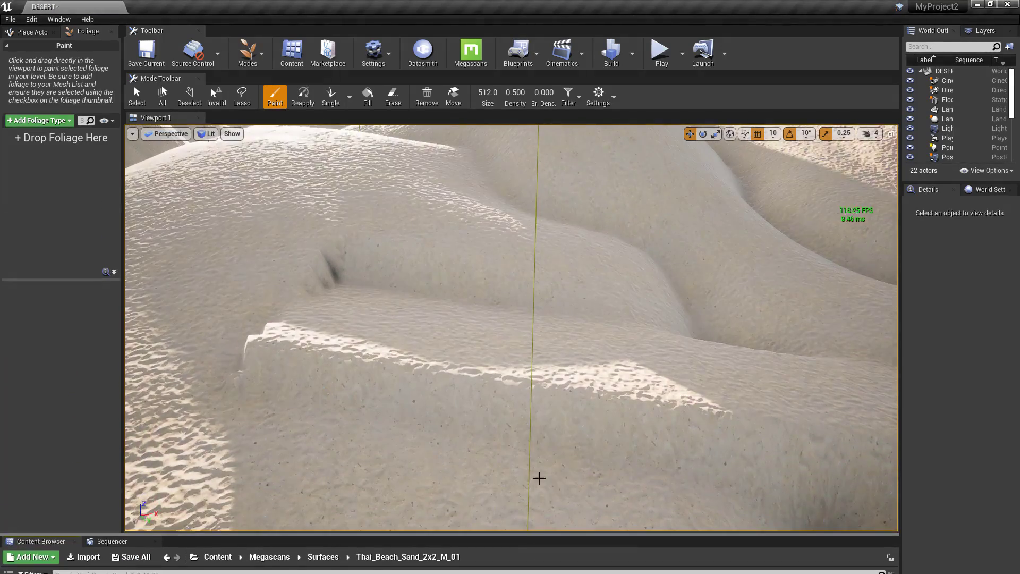
{"action": "mouse_move", "coordinate": [563, 496]}
{"action": "right_mouse_down"}
{"action": "mouse_move", "coordinate": [562, 478]}
{"action": "mouse_move", "coordinate": [584, 478]}
{"action": "right_mouse_up"}
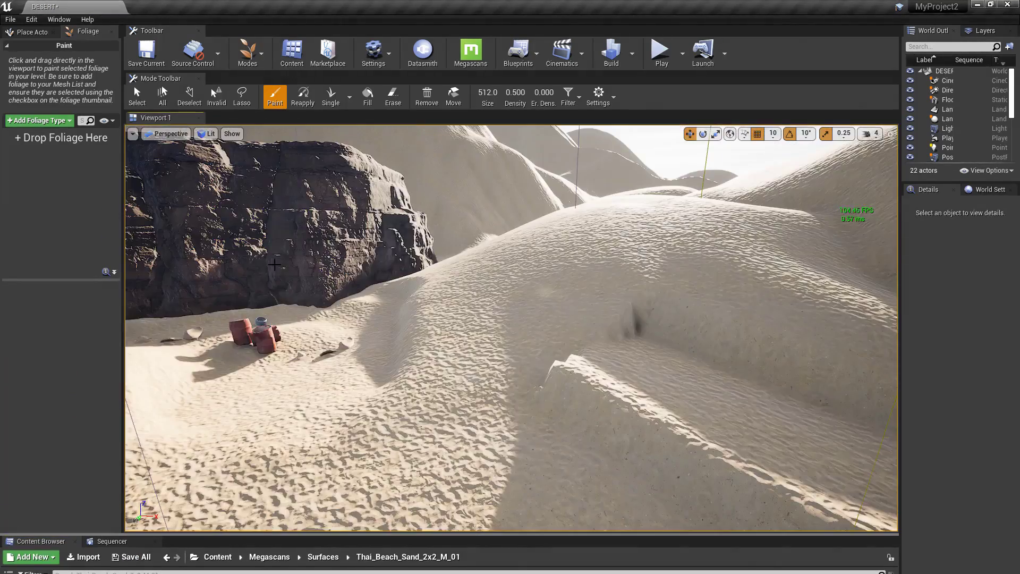
{"action": "left_click", "coordinate": [247, 51]}
Step: Return to Landscape mode and flatten the dune around the dark dent
{"action": "left_click", "coordinate": [272, 100]}
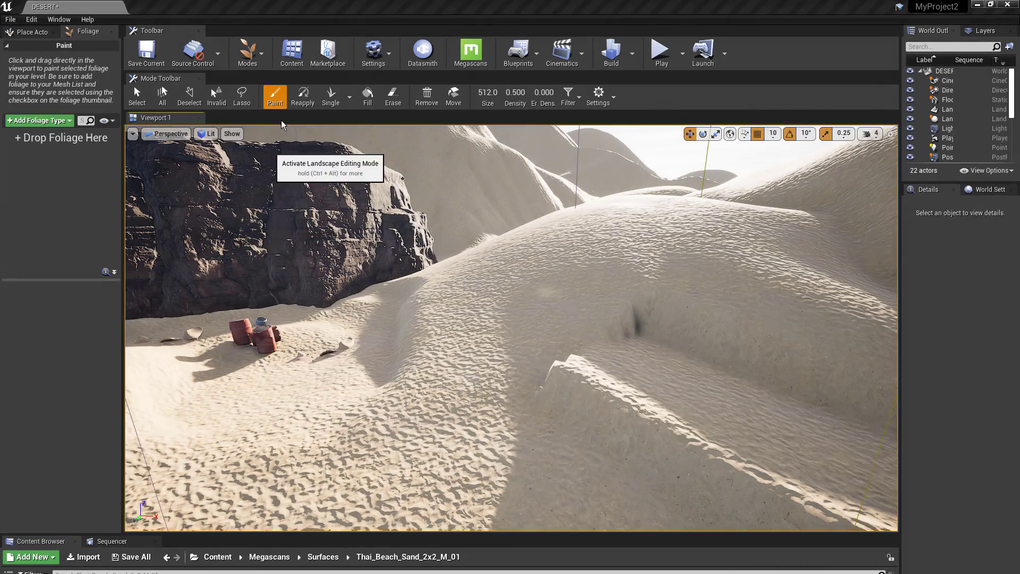
{"action": "left_click", "coordinate": [182, 91]}
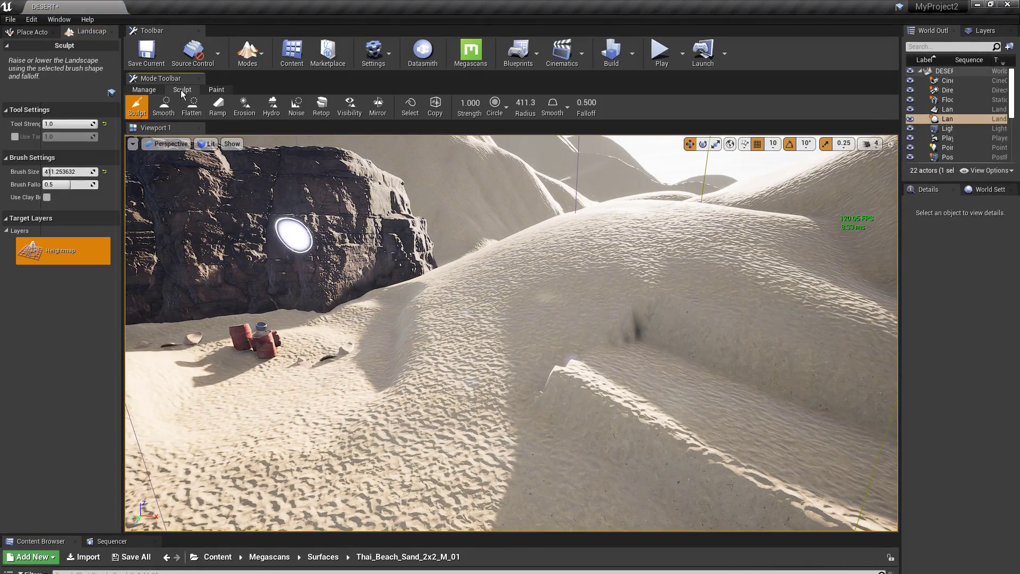
{"action": "left_click", "coordinate": [223, 92]}
{"action": "left_click", "coordinate": [162, 106]}
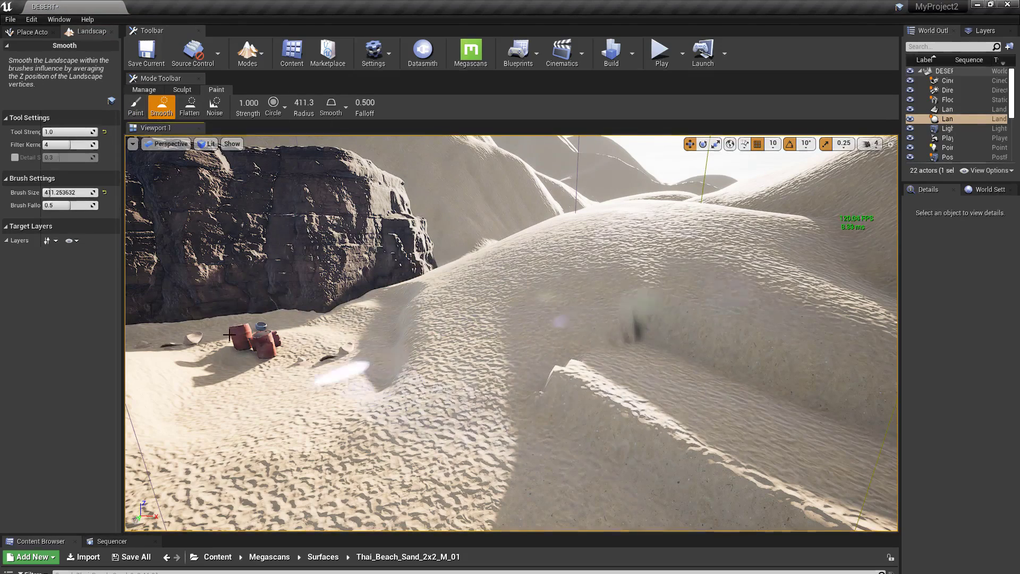
{"action": "left_click", "coordinate": [190, 91]}
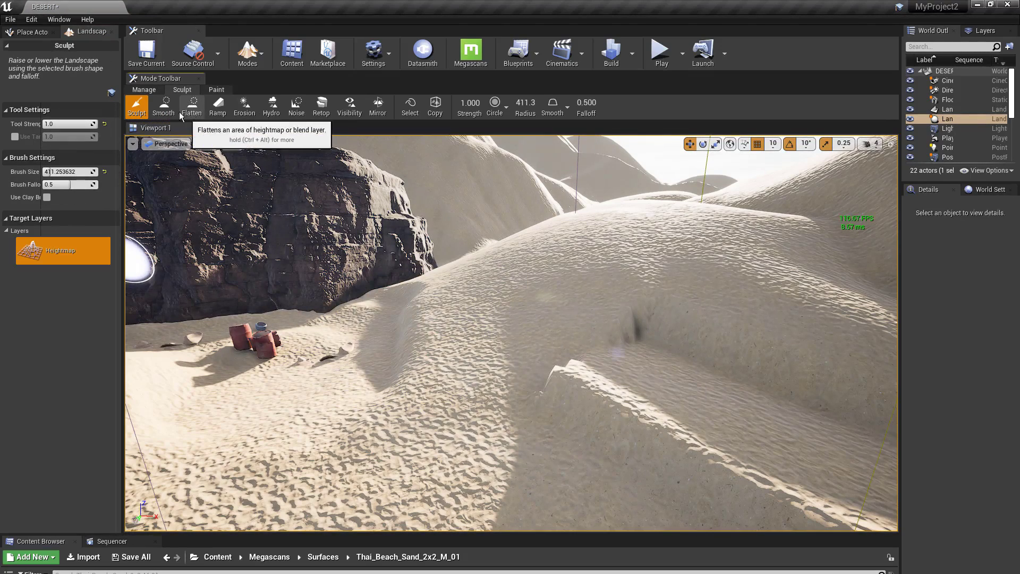
{"action": "left_click", "coordinate": [191, 106]}
{"action": "left_click_drag", "start_coordinate": [610, 359], "coordinate": [627, 337]}
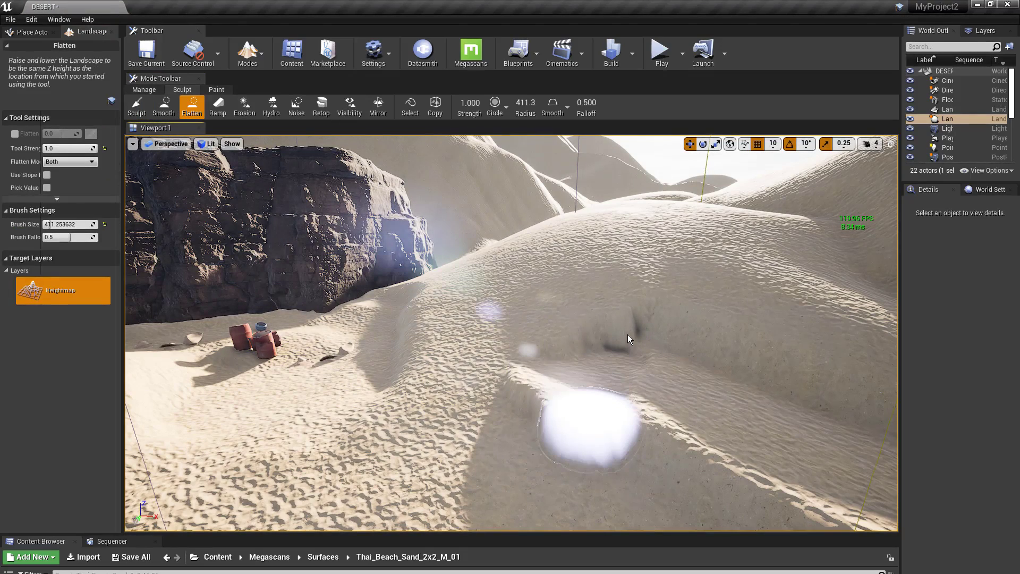
Step: Smooth away the dent, then widen the Smooth brush to 2205 and soften the dunes
{"action": "left_click", "coordinate": [164, 107]}
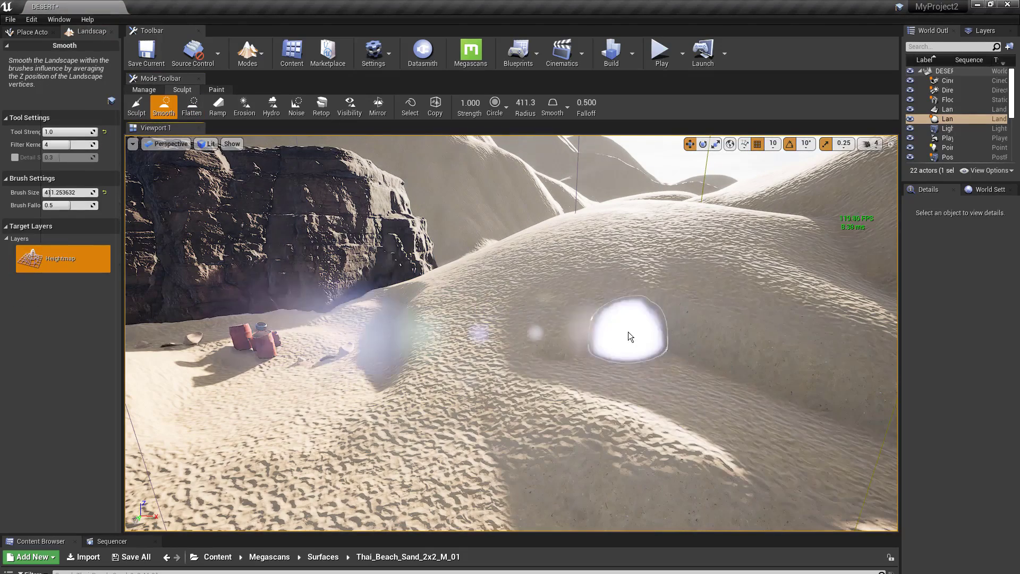
{"action": "left_click_drag", "start_coordinate": [628, 331], "coordinate": [839, 438]}
{"action": "right_click_drag", "start_coordinate": [624, 492], "coordinate": [532, 381]}
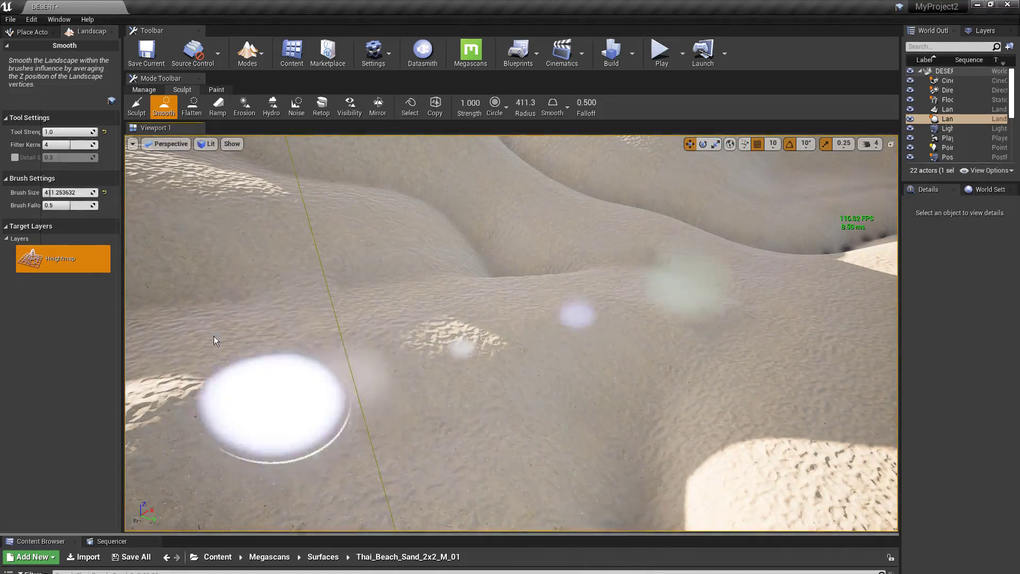
{"action": "left_click_drag", "start_coordinate": [49, 192], "coordinate": [96, 192]}
{"action": "left_click_drag", "start_coordinate": [319, 262], "coordinate": [650, 244]}
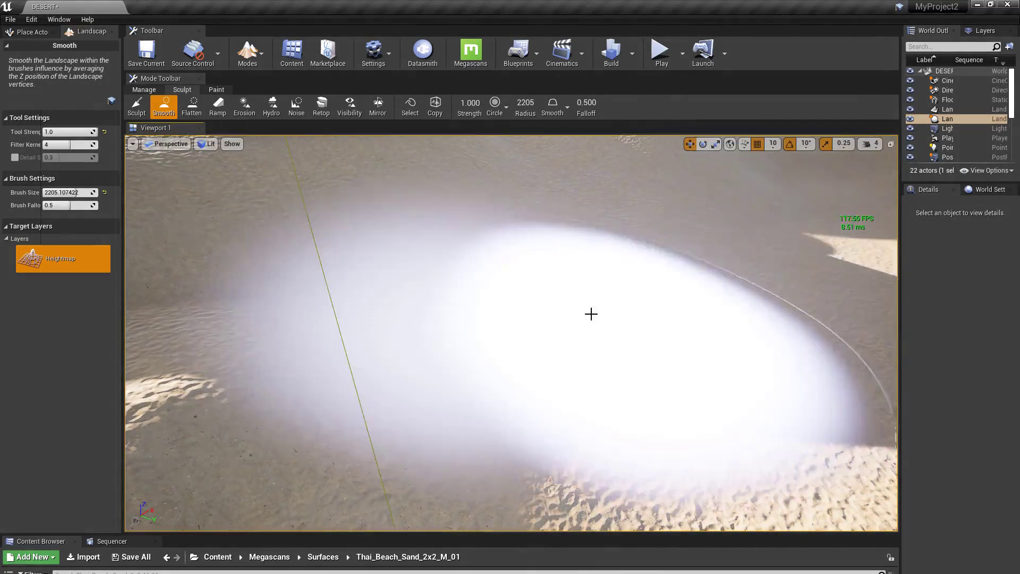
Step: Undo the last smoothing stroke and fly around to review the wide dunes
{"action": "key", "text": "ctrl+z"}
{"action": "right_click_drag", "start_coordinate": [584, 307], "coordinate": [563, 298]}
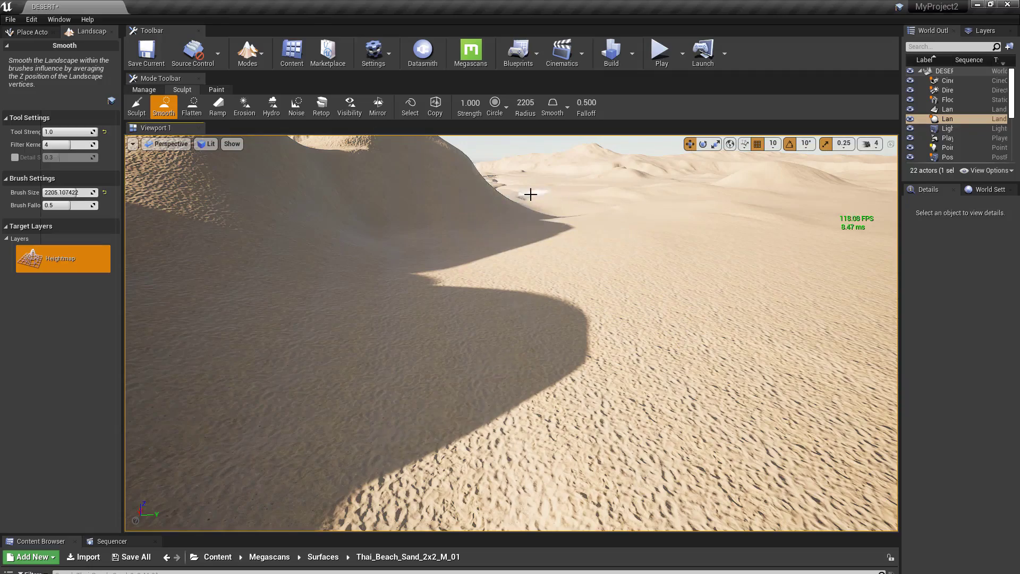
{"action": "right_click_drag", "start_coordinate": [512, 275], "coordinate": [494, 298]}
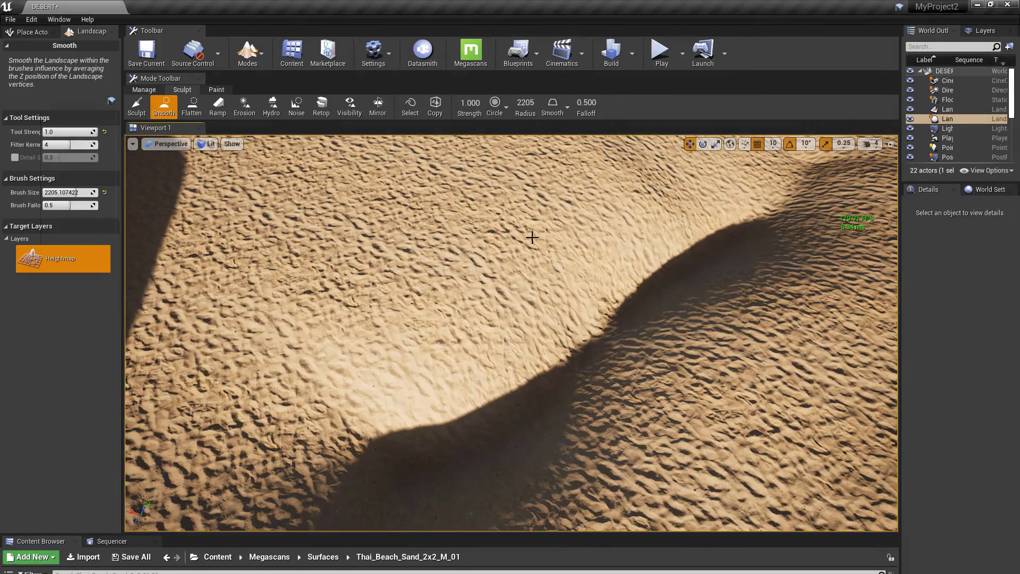
{"action": "right_click_drag", "start_coordinate": [532, 237], "coordinate": [508, 230]}
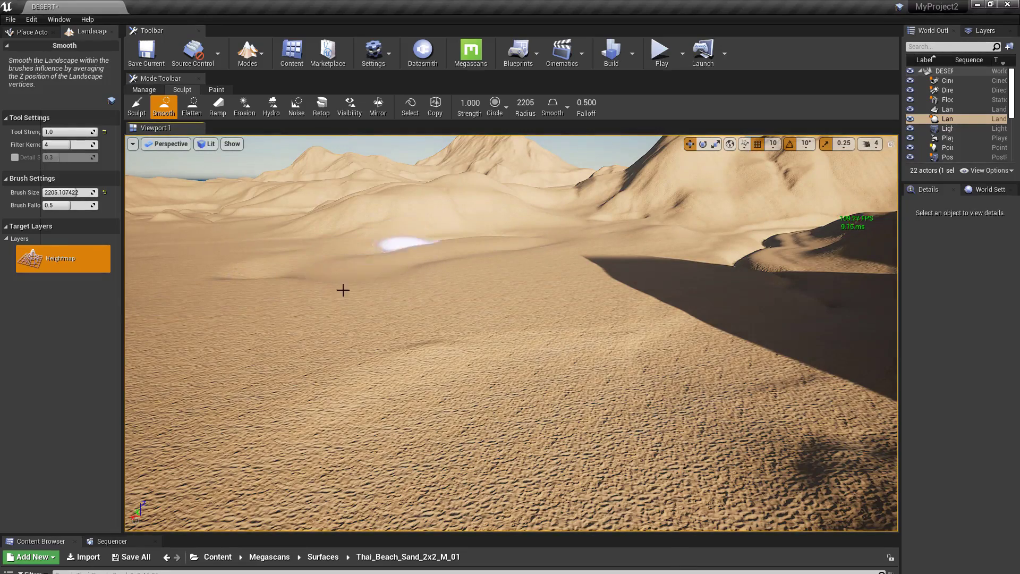
{"action": "left_click", "coordinate": [254, 53]}
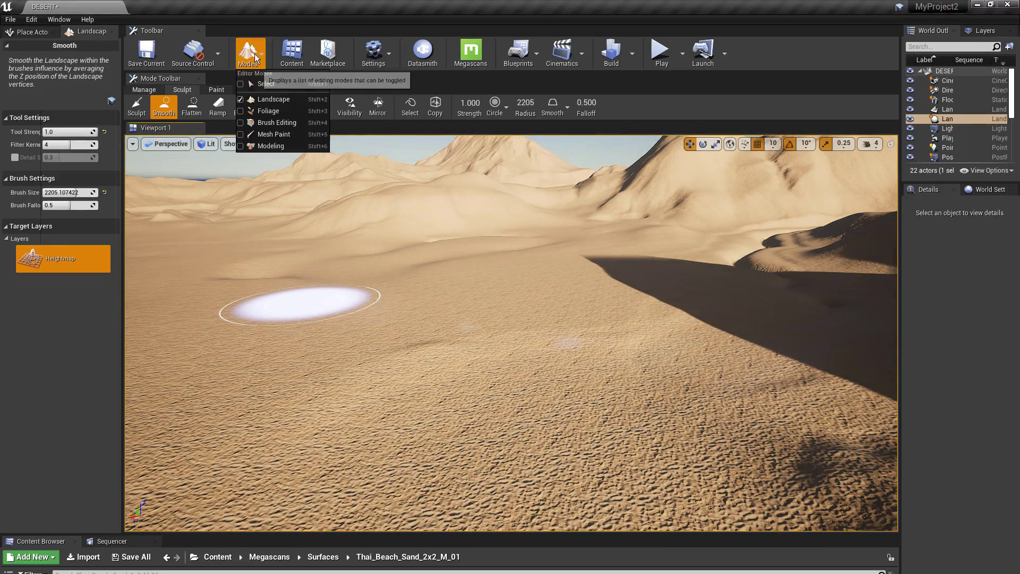
Step: Leave Landscape mode briefly, return to it, widen the settings panel and show the FPS readout
{"action": "left_click", "coordinate": [266, 82]}
{"action": "right_click_drag", "start_coordinate": [646, 282], "coordinate": [647, 283]}
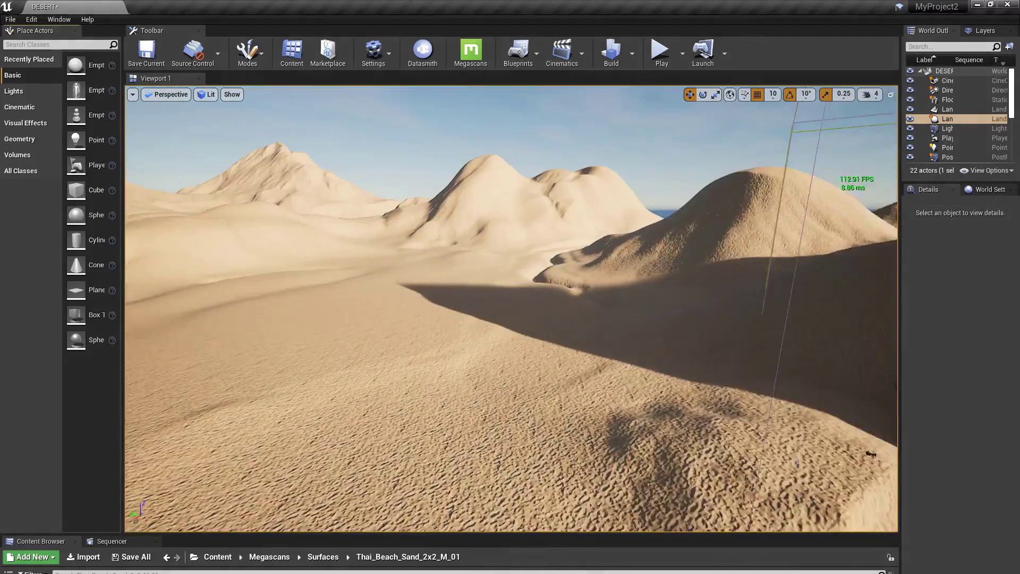
{"action": "left_click", "coordinate": [248, 52]}
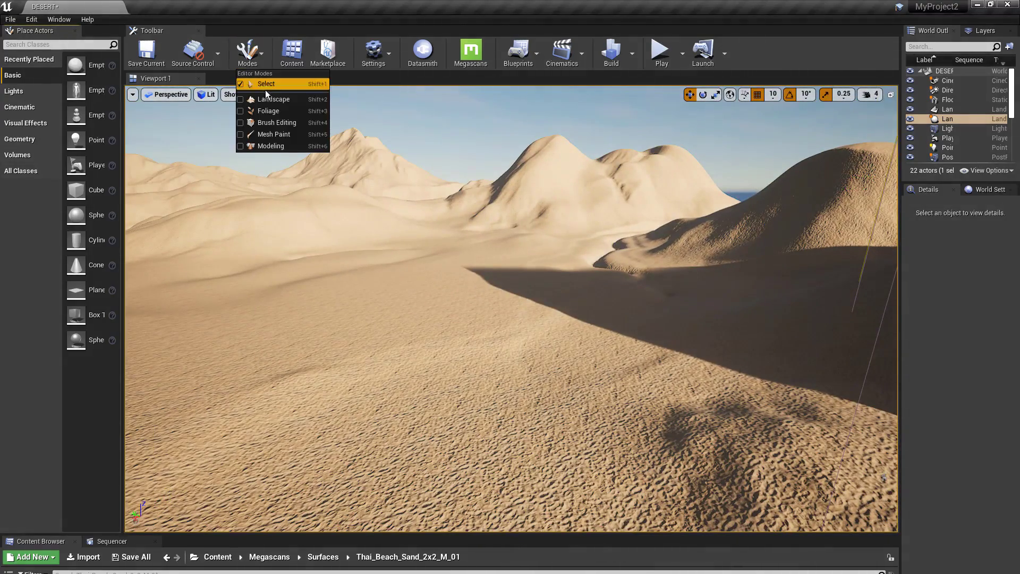
{"action": "left_click", "coordinate": [271, 99]}
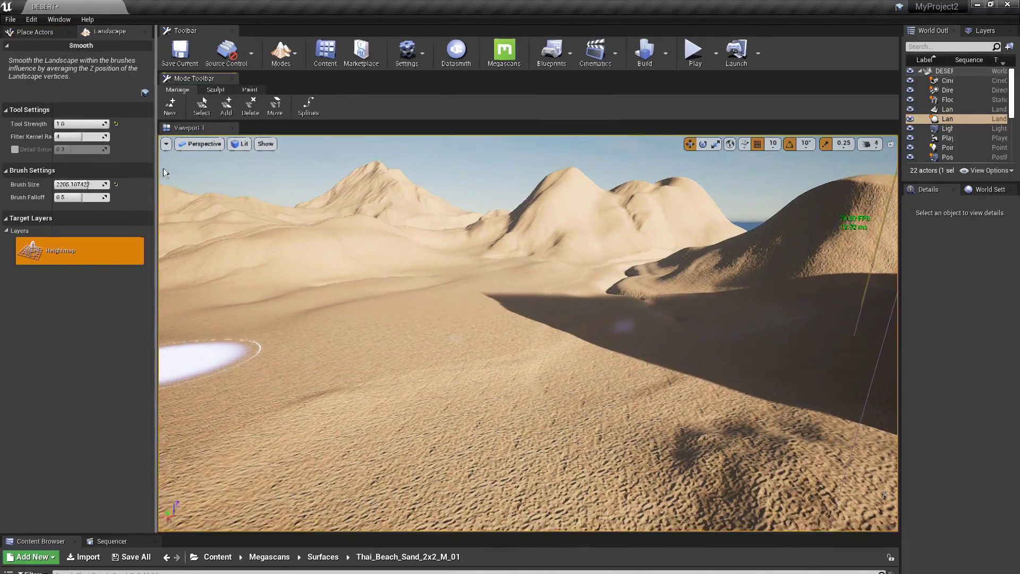
{"action": "left_click_drag", "start_coordinate": [123, 176], "coordinate": [168, 176]}
{"action": "key", "text": "ctrl+shift+h"}
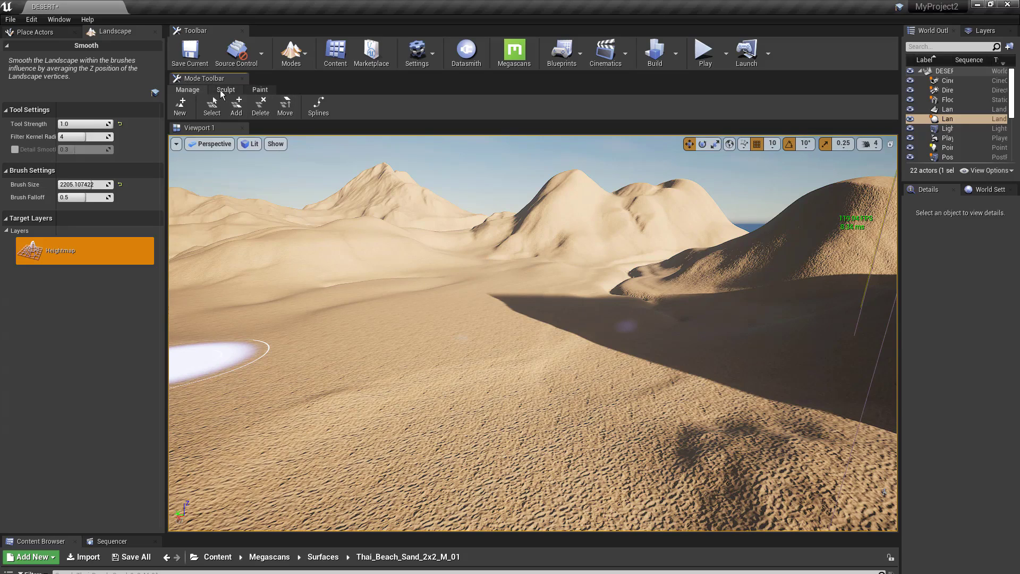
Step: Start a New Landscape set to Import from File, then cancel the heightmap file picker
{"action": "left_click", "coordinate": [212, 106]}
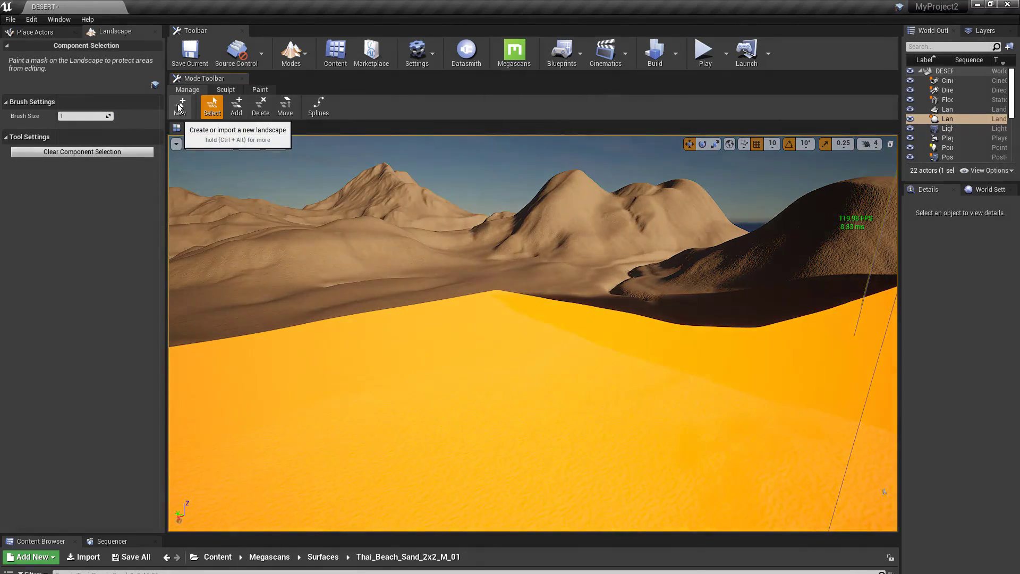
{"action": "left_click", "coordinate": [180, 106]}
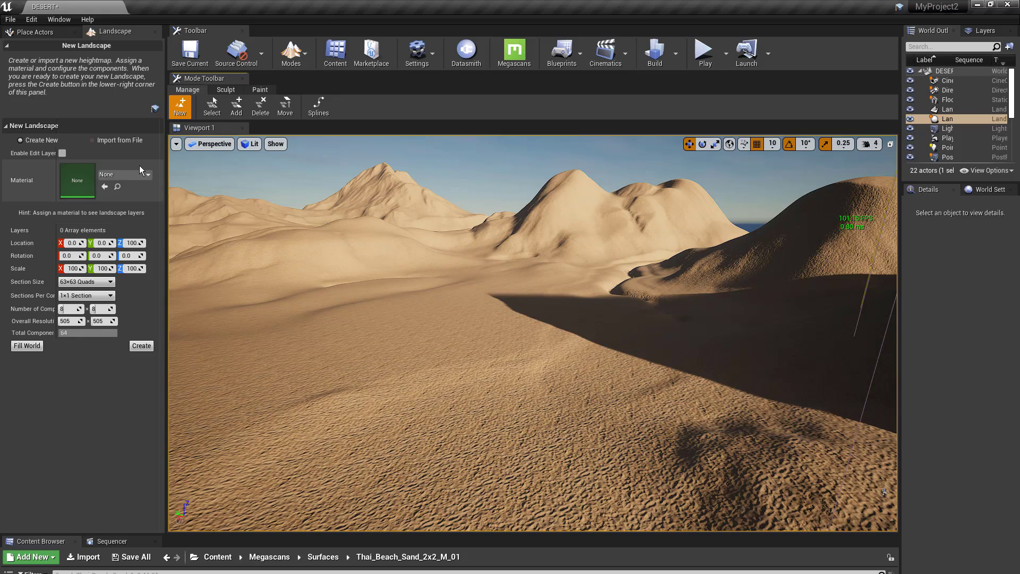
{"action": "left_click", "coordinate": [93, 140]}
{"action": "left_click", "coordinate": [140, 169]}
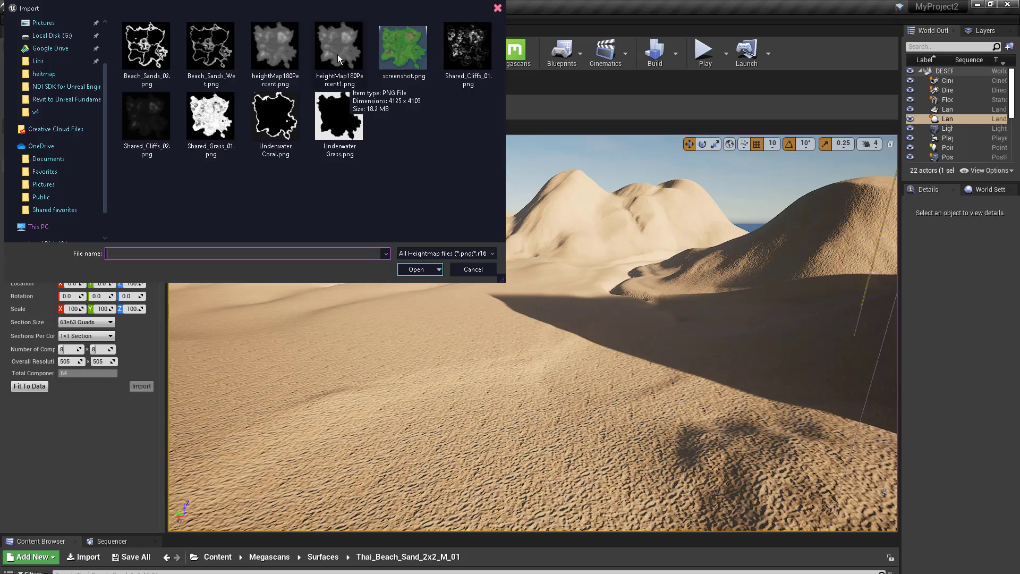
{"action": "left_click", "coordinate": [474, 271]}
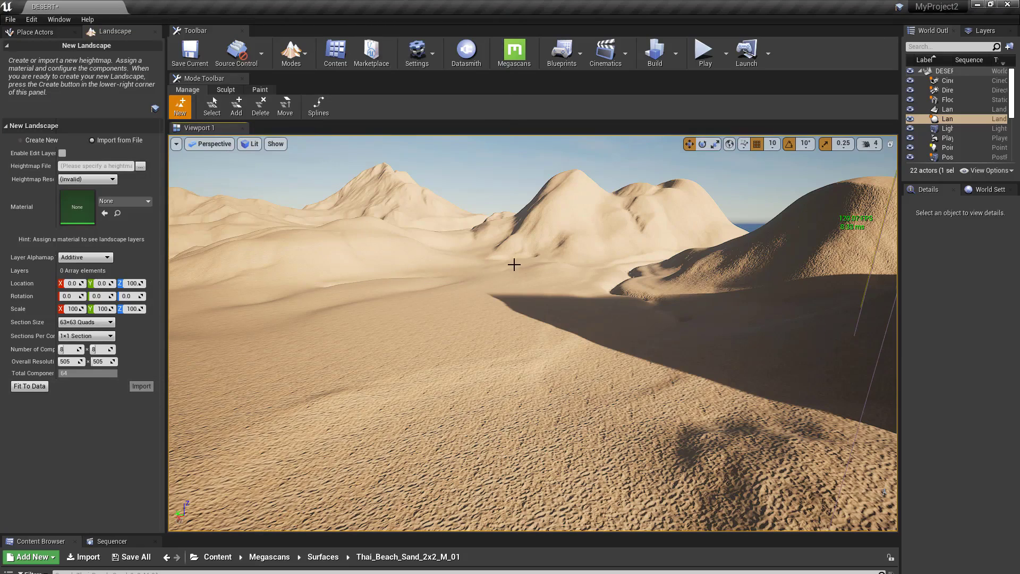
Step: Enlarge the Content Browser to show more sand material assets and open the Start menu
{"action": "right_click_drag", "start_coordinate": [514, 264], "coordinate": [511, 264]}
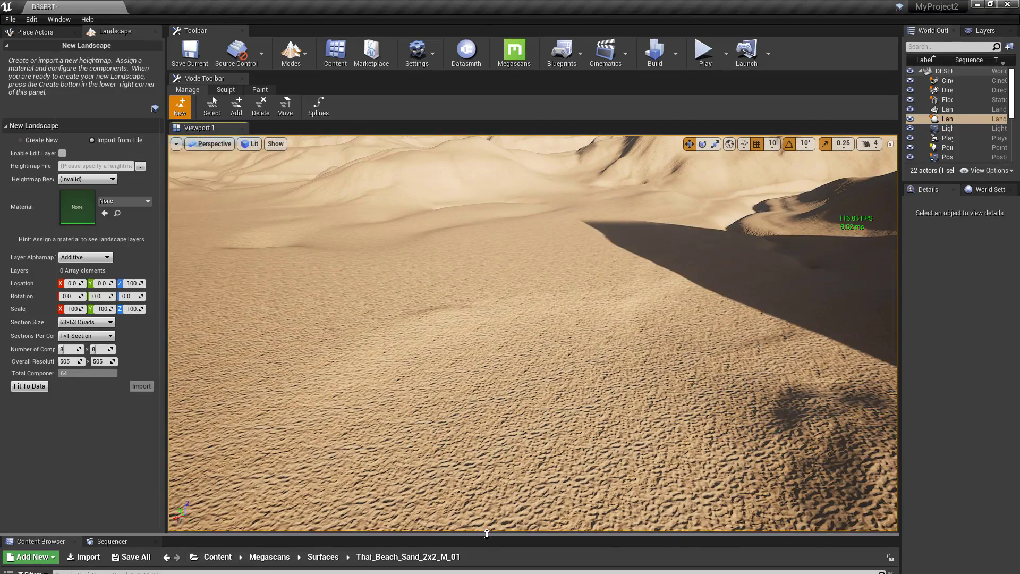
{"action": "left_click_drag", "start_coordinate": [484, 533], "coordinate": [485, 320]}
{"action": "key", "text": "super"}
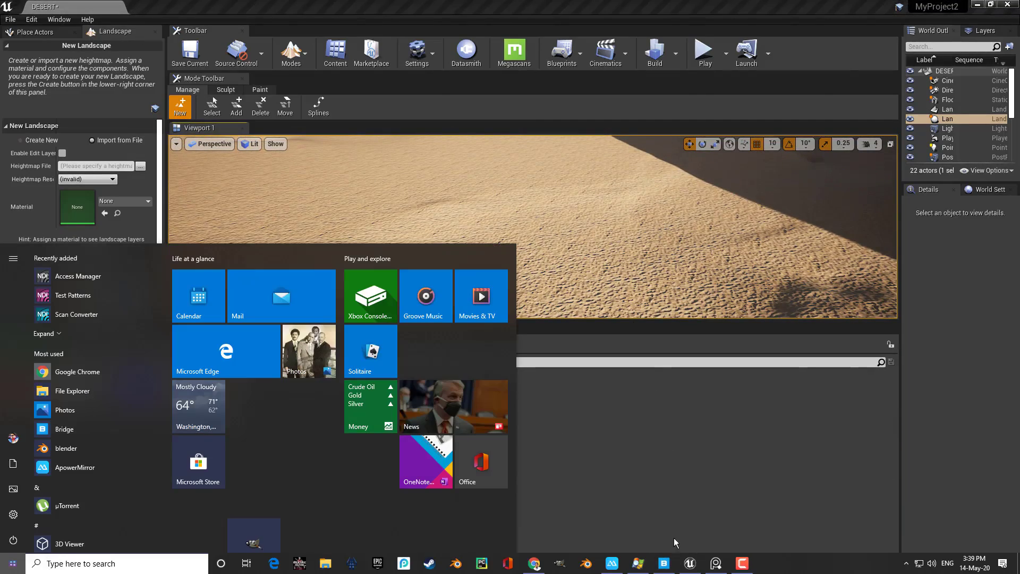
Step: In Quixel Bridge, filter to Purchased Surfaces and export Thai Beach Sand 2x2 M to Unreal
{"action": "left_click", "coordinate": [663, 563]}
{"action": "scroll", "coordinate": [73, 351], "scroll_direction": "down", "scroll_amount": 3}
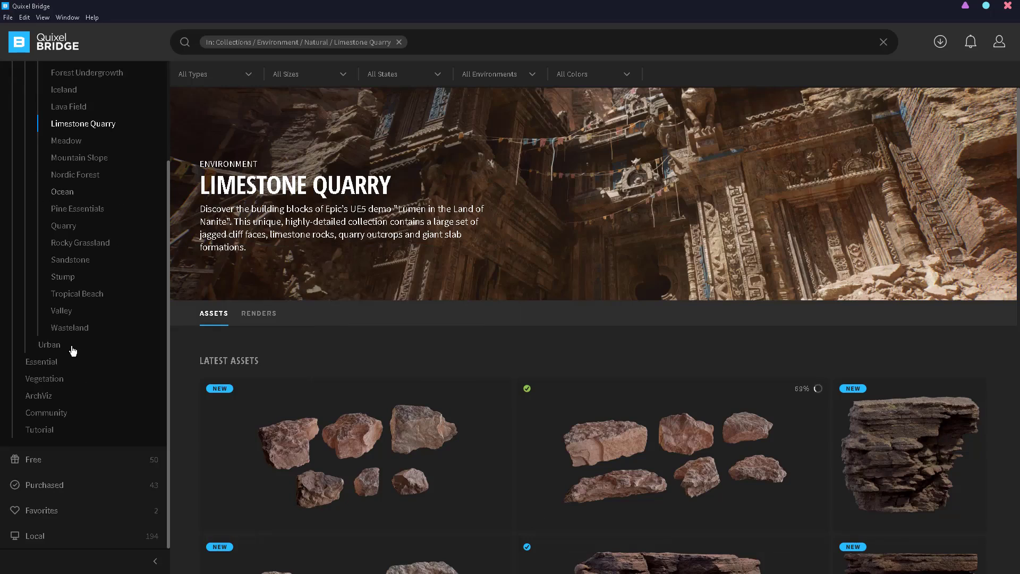
{"action": "left_click", "coordinate": [45, 485]}
{"action": "left_click", "coordinate": [400, 280]}
{"action": "scroll", "coordinate": [485, 225], "scroll_direction": "down", "scroll_amount": 3}
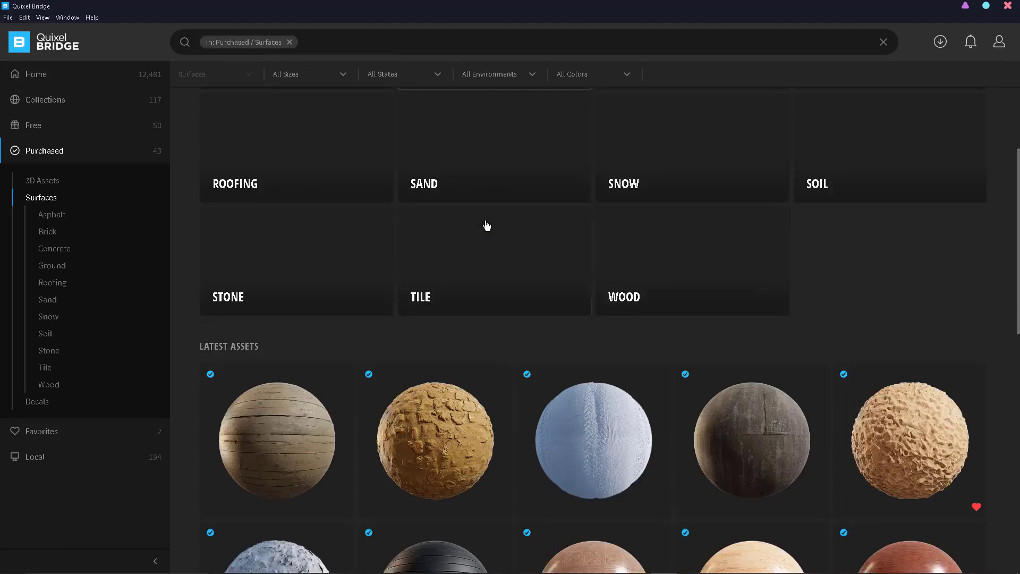
{"action": "scroll", "coordinate": [486, 225], "scroll_direction": "down", "scroll_amount": 3}
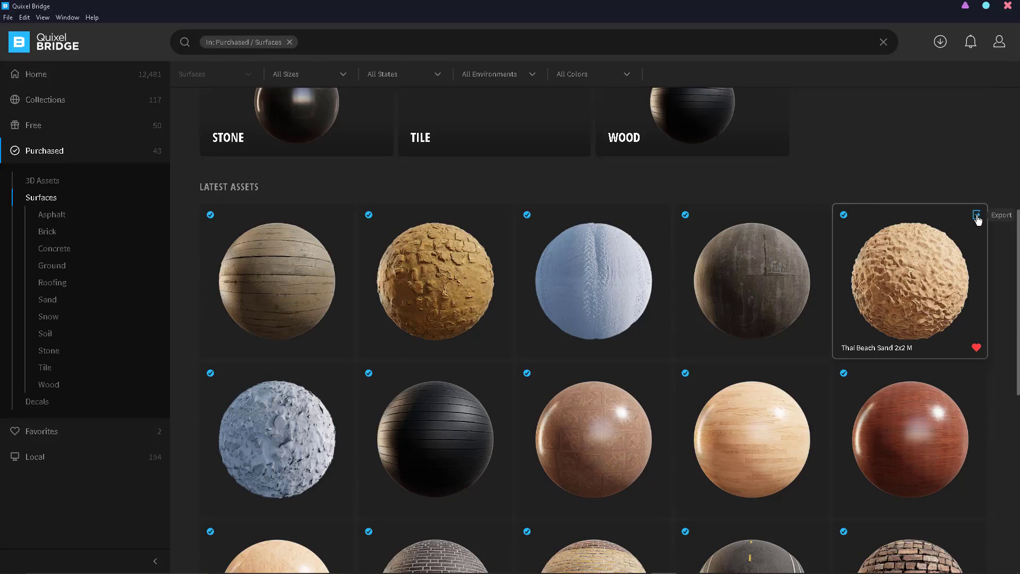
{"action": "left_click", "coordinate": [966, 6]}
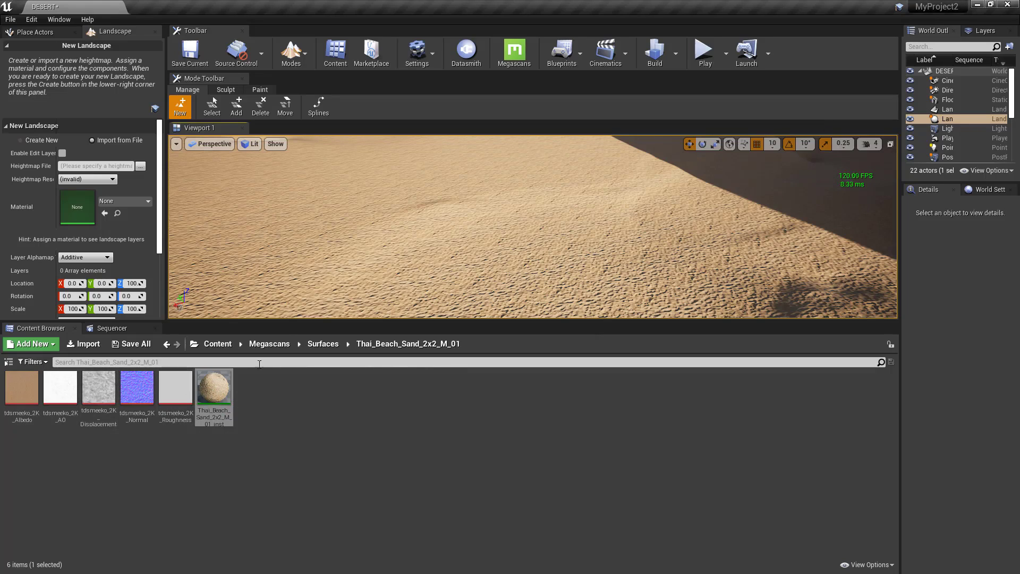
Step: Browse the Megascans Surfaces and 3D_Assets folders down to Clay_Pot_00
{"action": "left_click", "coordinate": [265, 344]}
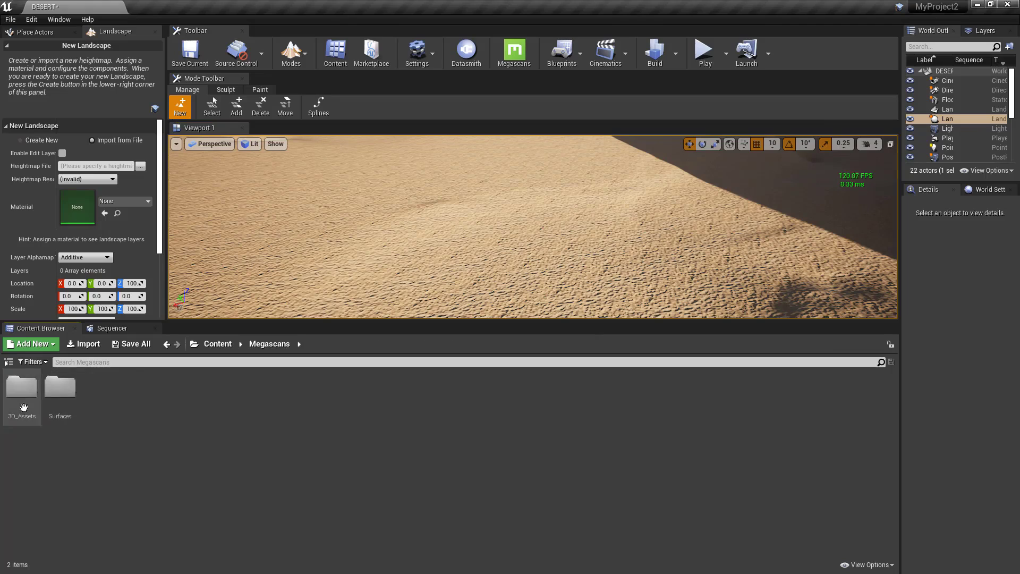
{"action": "double_click", "coordinate": [58, 400]}
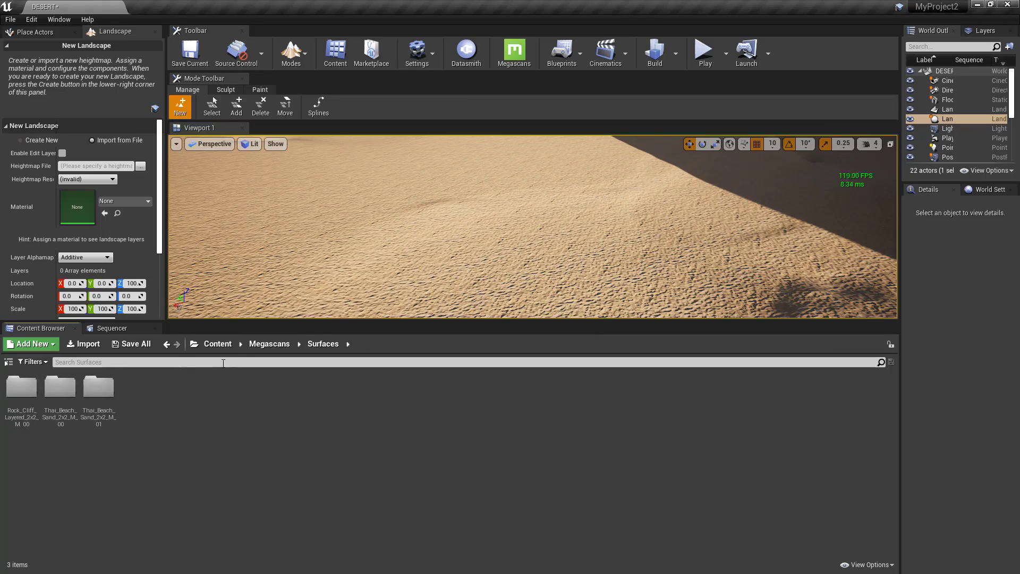
{"action": "left_click", "coordinate": [220, 346]}
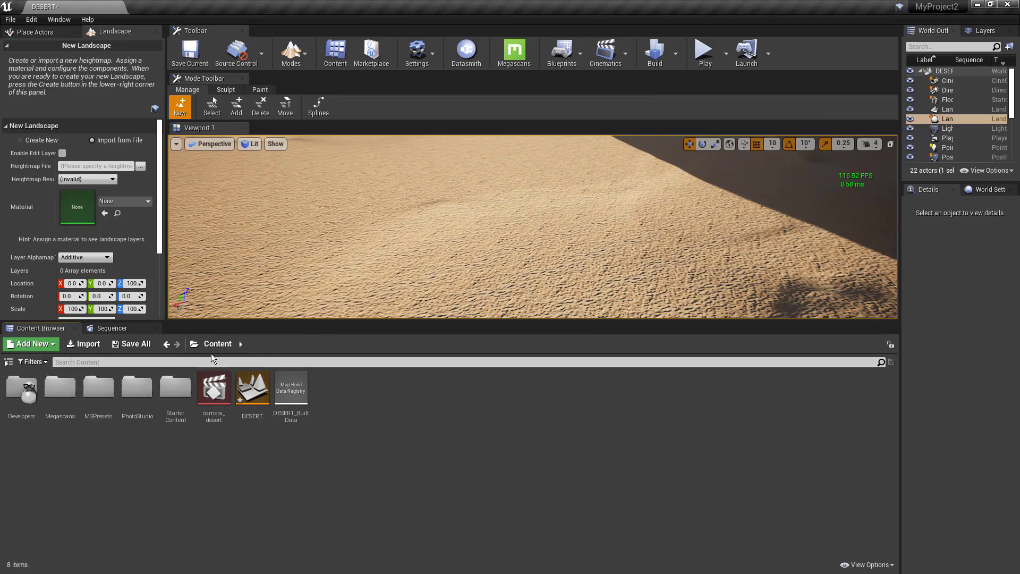
{"action": "double_click", "coordinate": [63, 409]}
{"action": "double_click", "coordinate": [22, 387]}
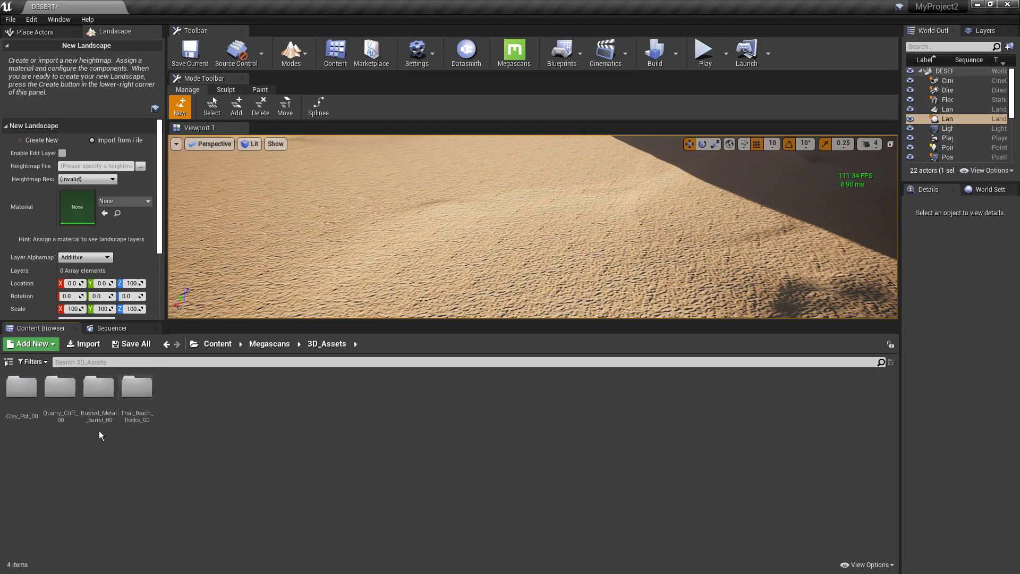
{"action": "double_click", "coordinate": [22, 390]}
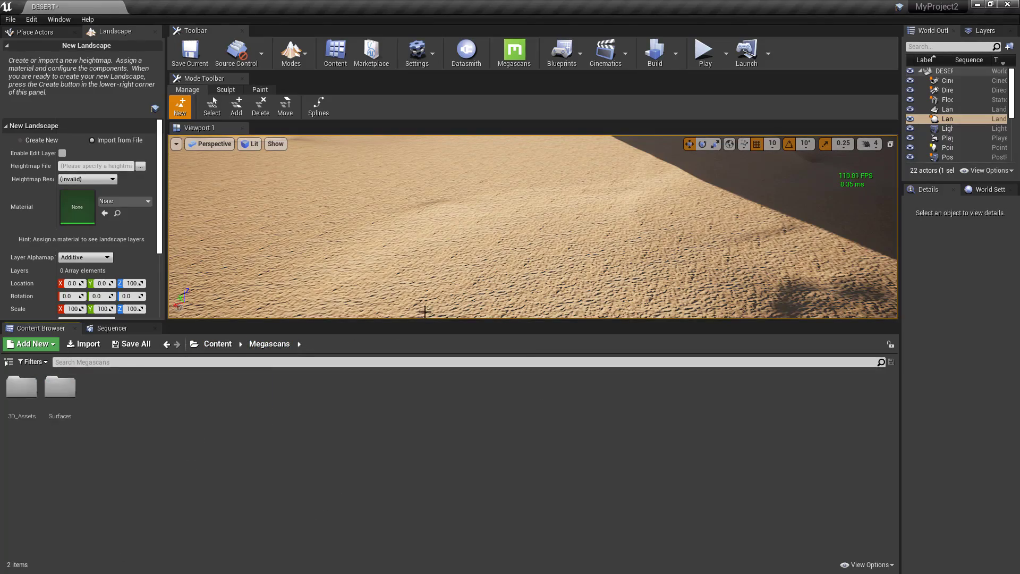
Step: Shrink the Content Browser, switch to Place mode and turn the view across the dunes
{"action": "left_click_drag", "start_coordinate": [429, 322], "coordinate": [431, 529]}
{"action": "right_click_drag", "start_coordinate": [545, 308], "coordinate": [546, 286]}
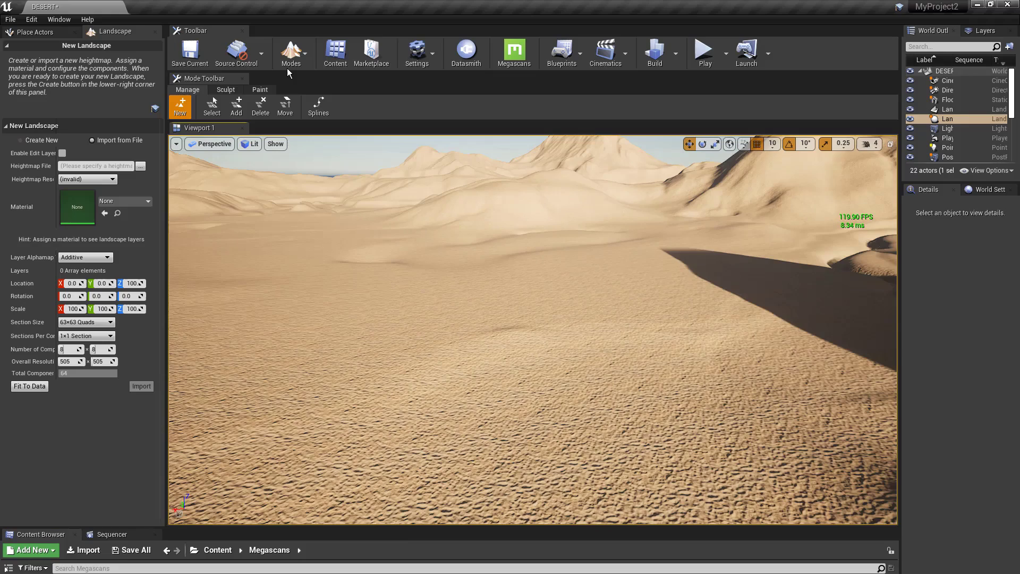
{"action": "left_click", "coordinate": [289, 69]}
{"action": "left_click", "coordinate": [340, 84]}
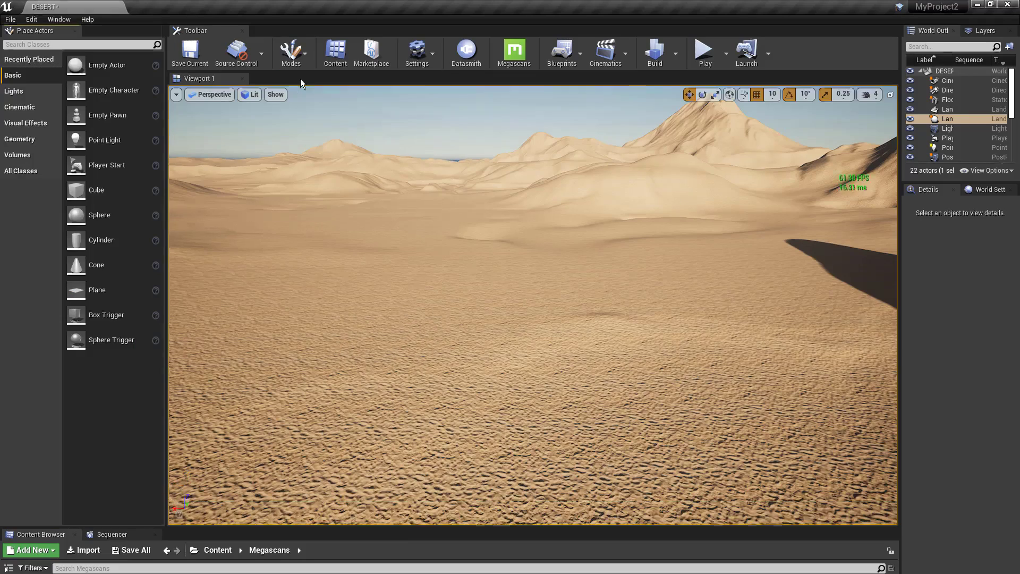
{"action": "right_click_drag", "start_coordinate": [253, 216], "coordinate": [223, 220]}
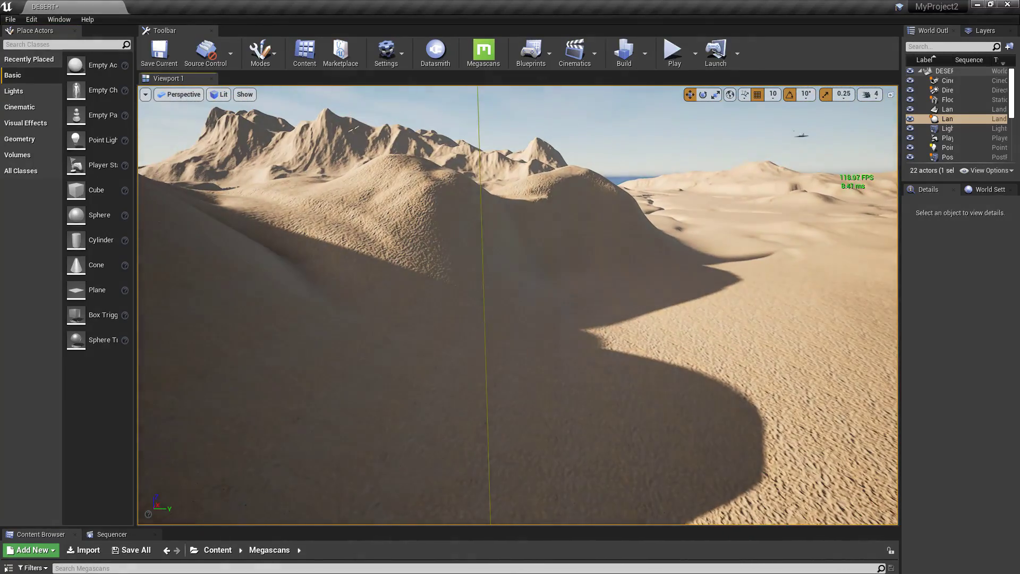
Step: View This PC's system properties (Core i5-7600K, 16.0 GB RAM), then minimize Unreal
{"action": "key", "text": "super"}
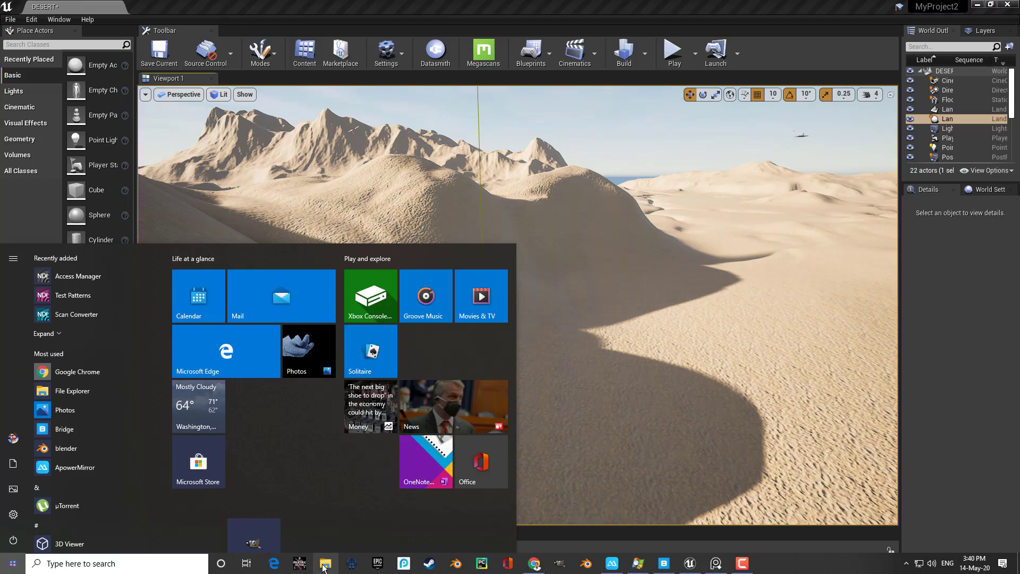
{"action": "left_click", "coordinate": [324, 565]}
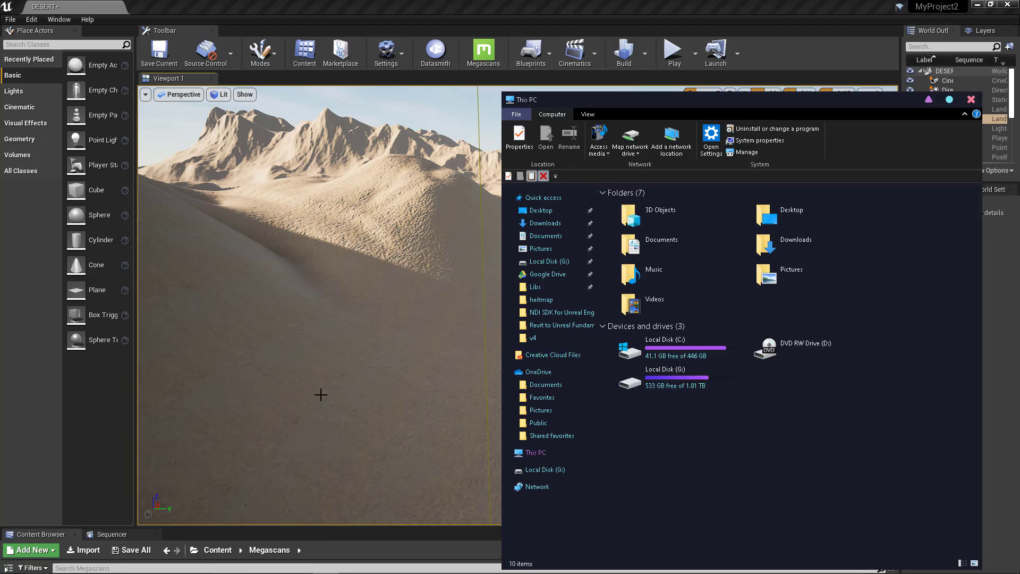
{"action": "left_click", "coordinate": [655, 354]}
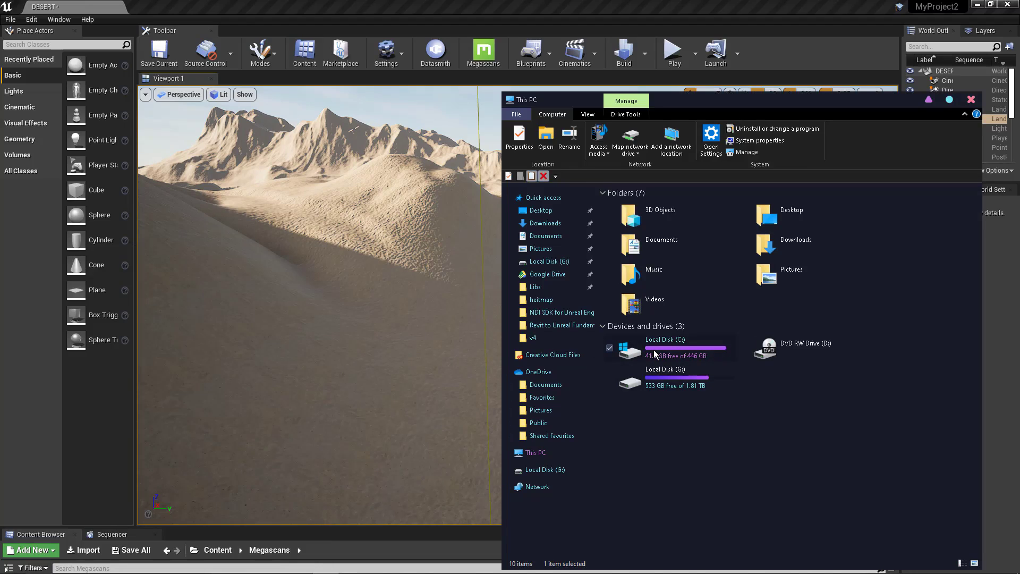
{"action": "right_click", "coordinate": [654, 354]}
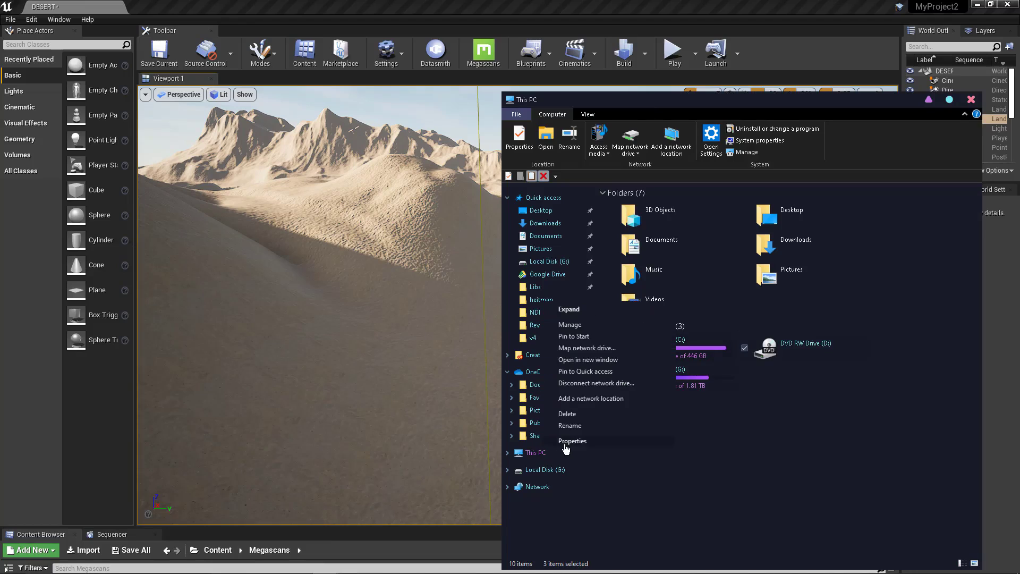
{"action": "left_click", "coordinate": [571, 446]}
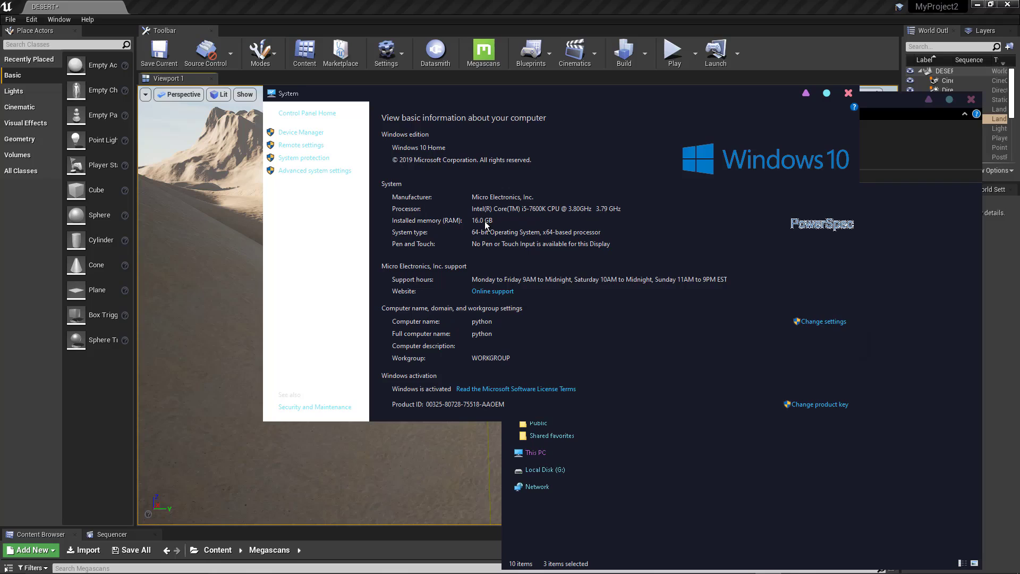
{"action": "left_click", "coordinate": [848, 94]}
{"action": "left_click", "coordinate": [977, 4]}
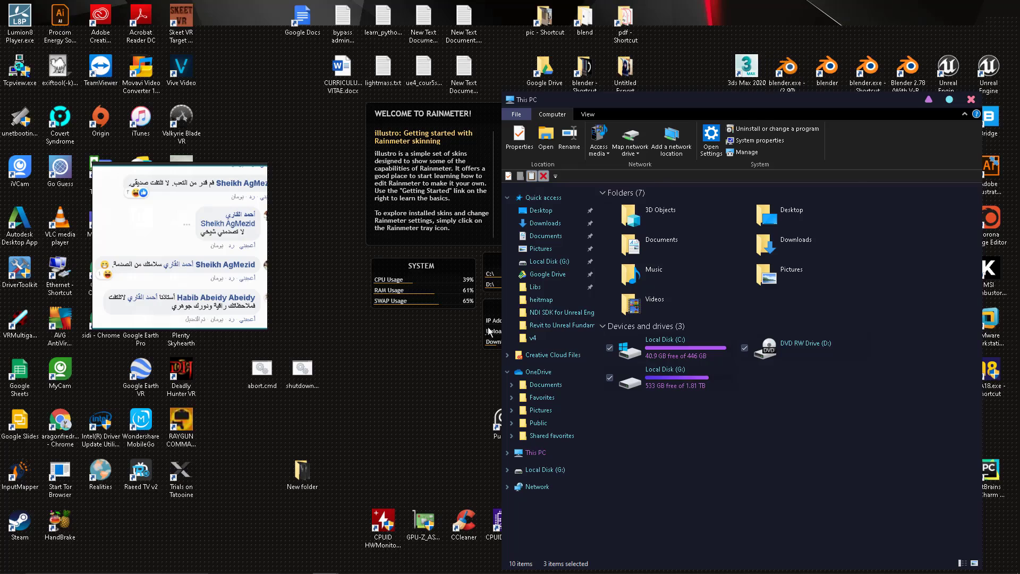
Step: Launch GPU-Z from the desktop to inspect the GeForce GTX 1070 graphics card
{"action": "right_click", "coordinate": [290, 193]}
{"action": "left_click", "coordinate": [315, 220]}
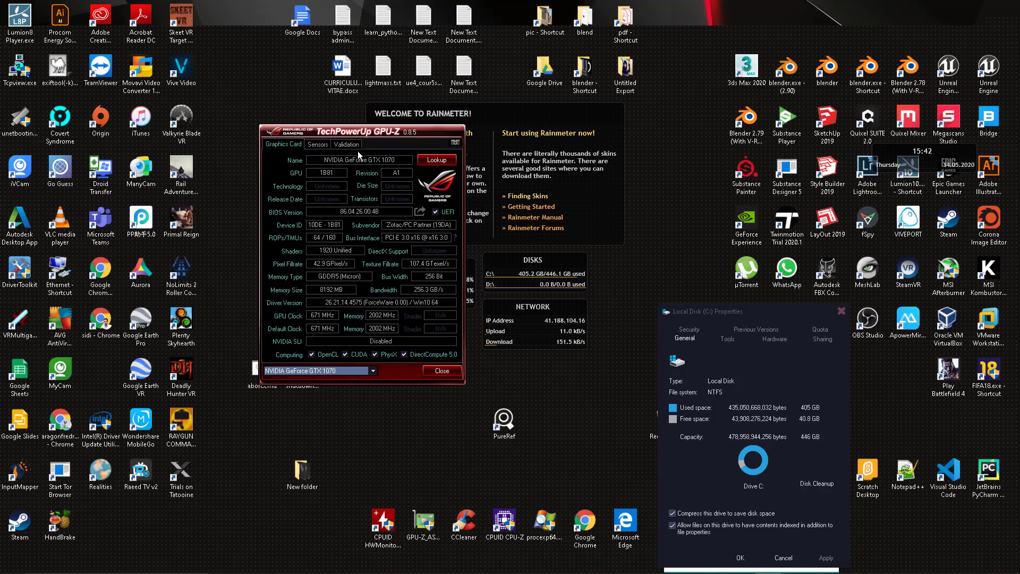
{"action": "mouse_move", "coordinate": [349, 165]}
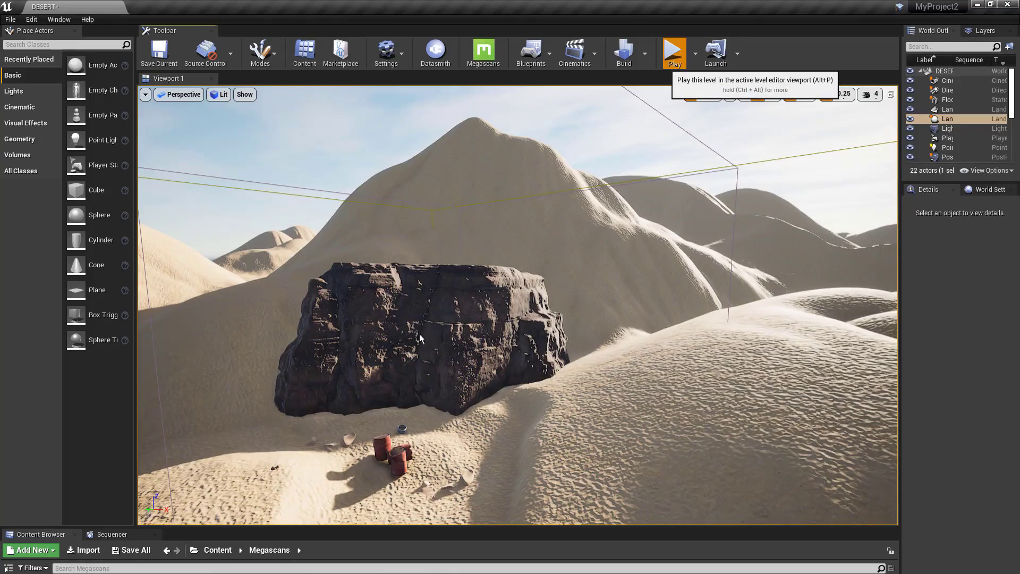
Step: Play the desert level in the viewport with Alt+P, then stop with Esc
{"action": "key", "text": "alt+p"}
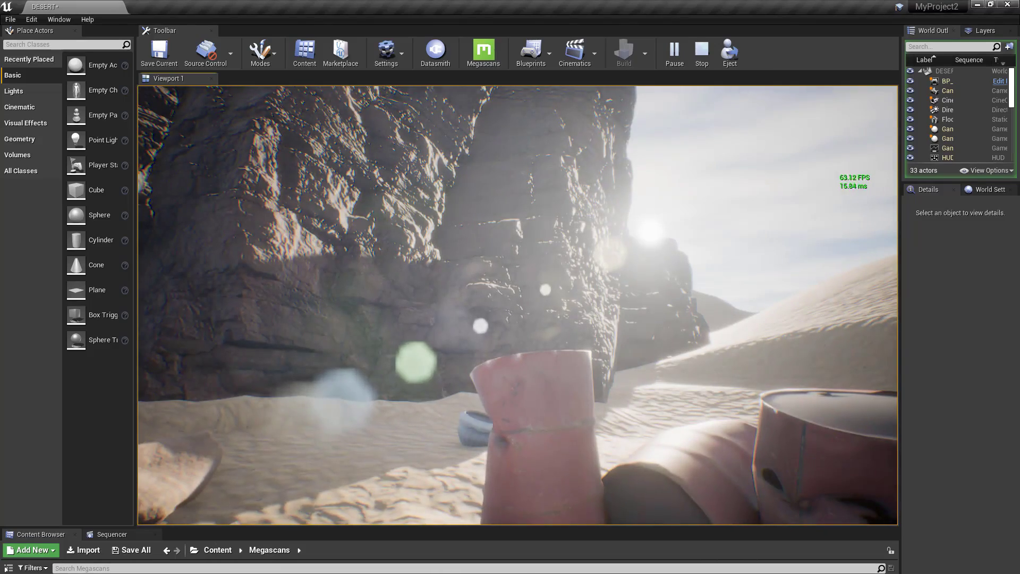
{"action": "key", "text": "Escape"}
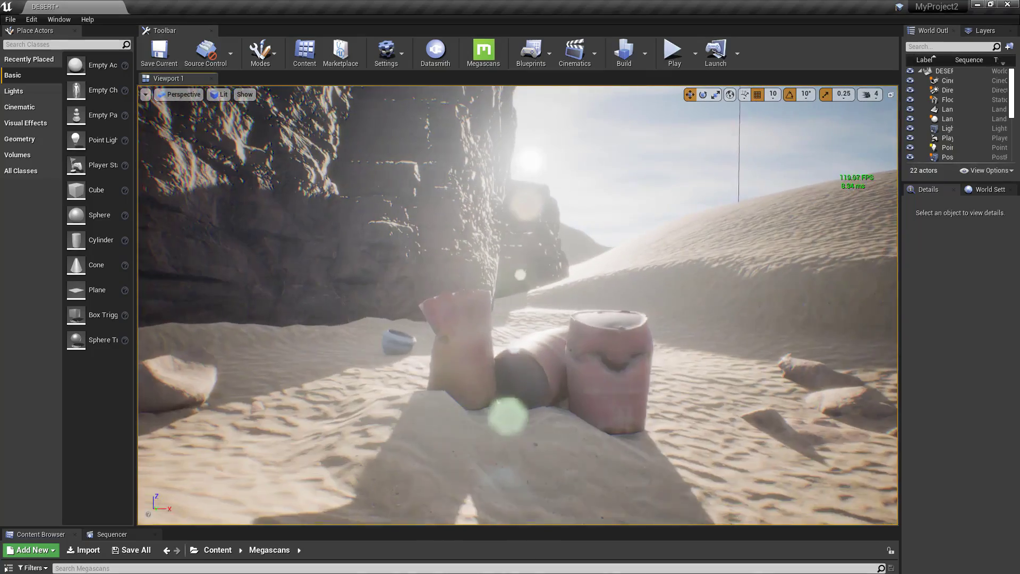
Step: Fly the viewport camera to frame the rusted barrels and clay pot against the rock cliff
{"action": "right_click_drag", "start_coordinate": [375, 365], "coordinate": [382, 344]}
{"action": "right_click_drag", "start_coordinate": [680, 340], "coordinate": [683, 340]}
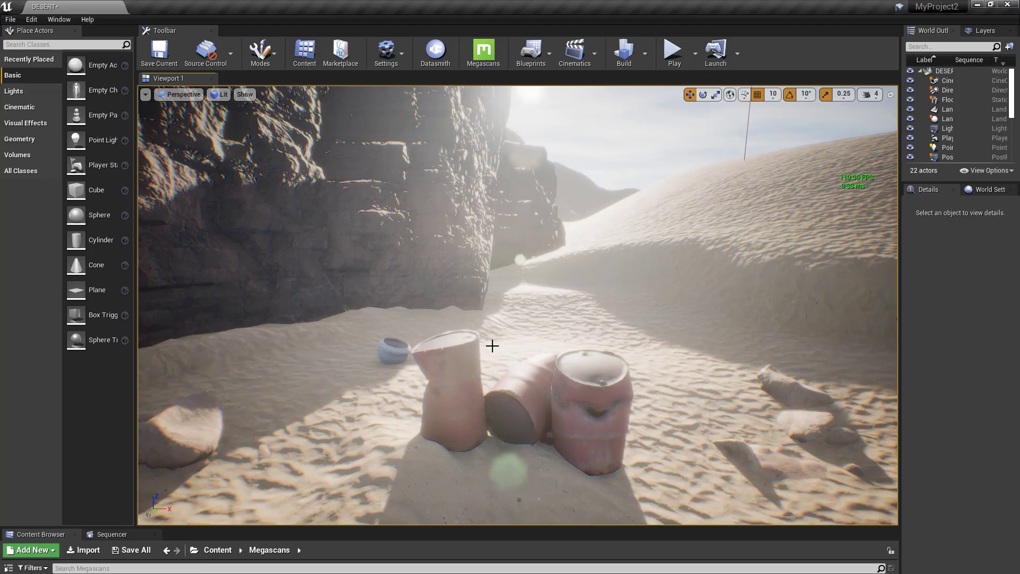
{"action": "mouse_move", "coordinate": [495, 354]}
{"action": "right_mouse_down"}
{"action": "mouse_move", "coordinate": [496, 308]}
{"action": "mouse_move", "coordinate": [510, 351]}
{"action": "mouse_move", "coordinate": [381, 303]}
{"action": "mouse_move", "coordinate": [298, 313]}
{"action": "right_mouse_up"}
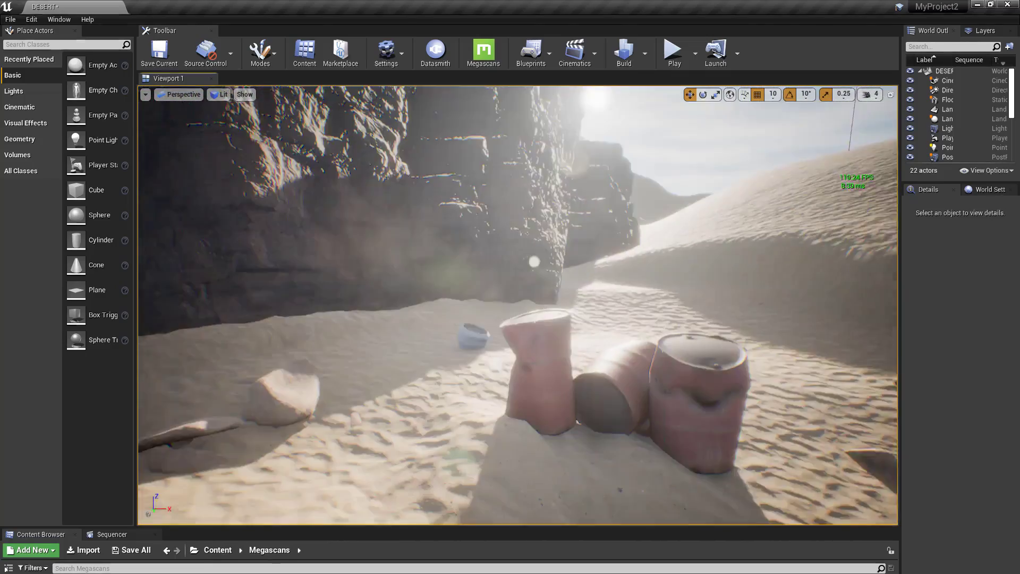
{"action": "right_click_drag", "start_coordinate": [455, 303], "coordinate": [455, 303]}
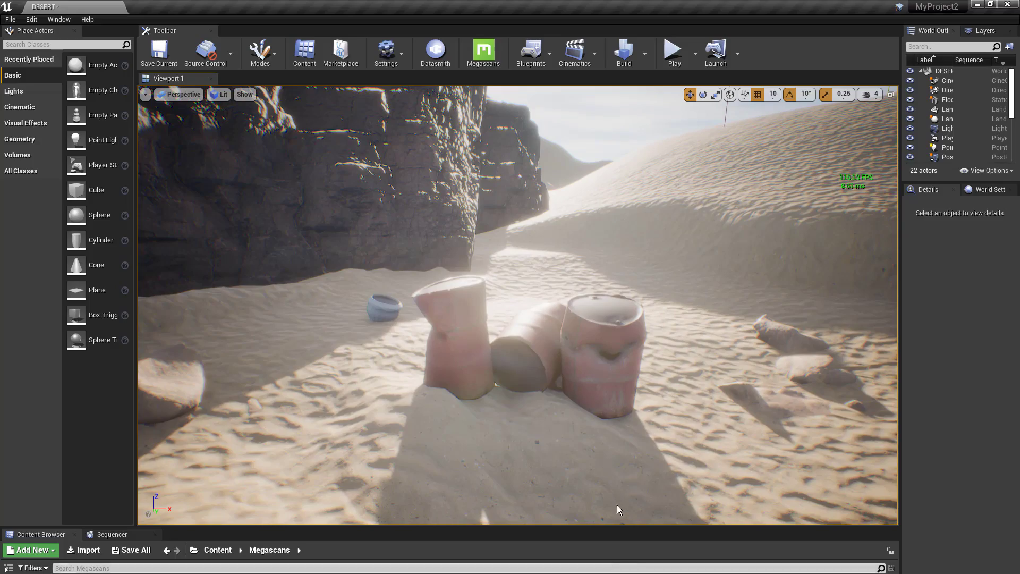
{"action": "right_click_drag", "start_coordinate": [638, 450], "coordinate": [640, 404]}
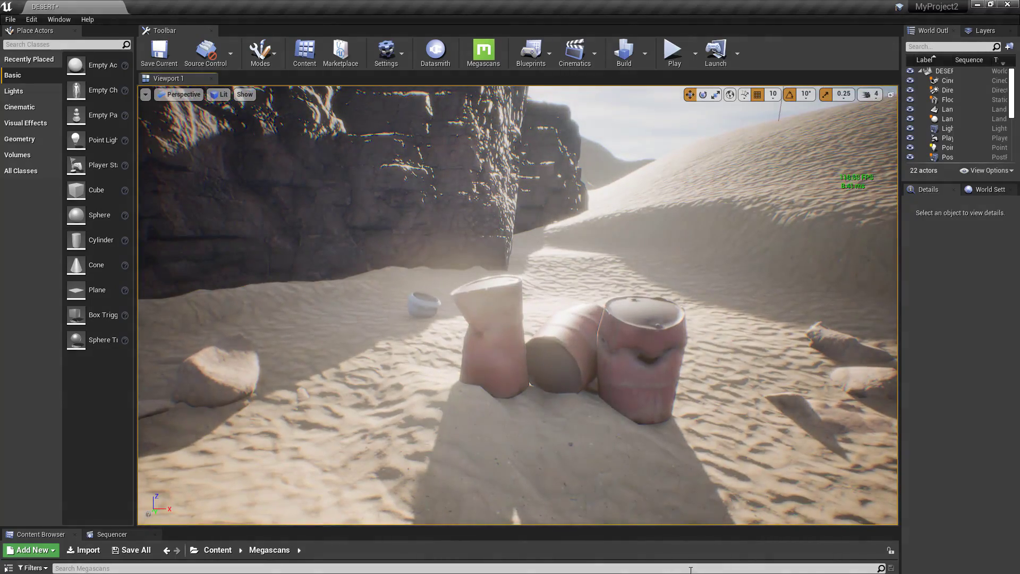